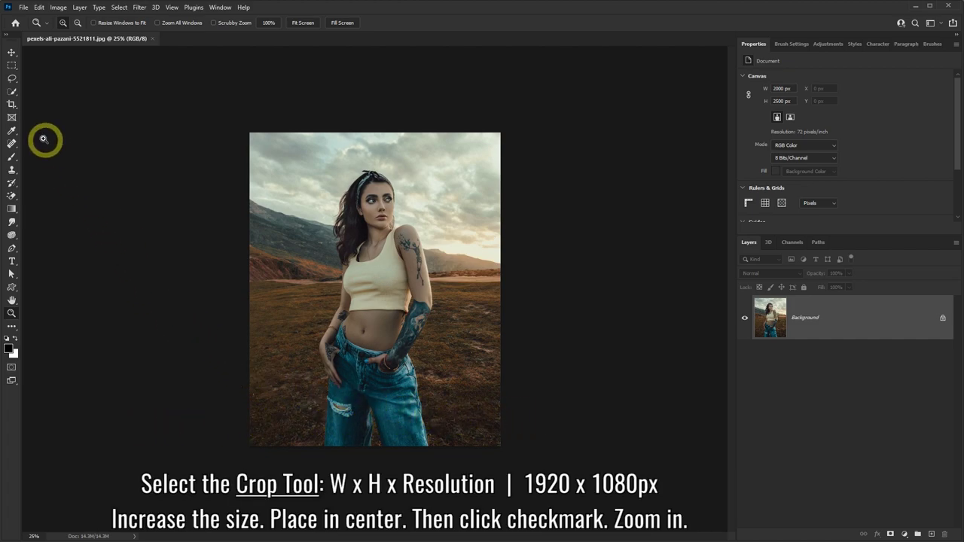
Step: Crop to a 1920 x 1080 canvas with the woman centred and white space on both sides
left_click(11, 104)
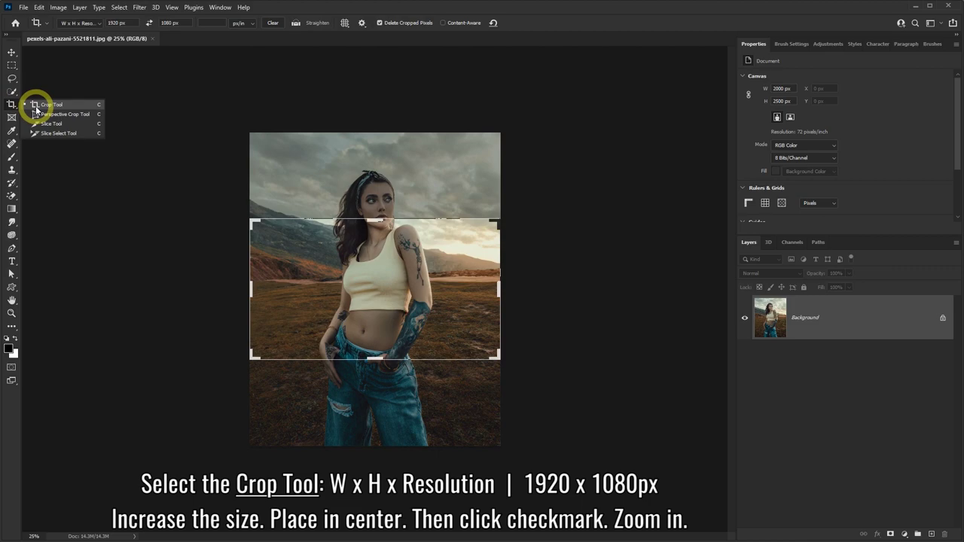
left_click(35, 108)
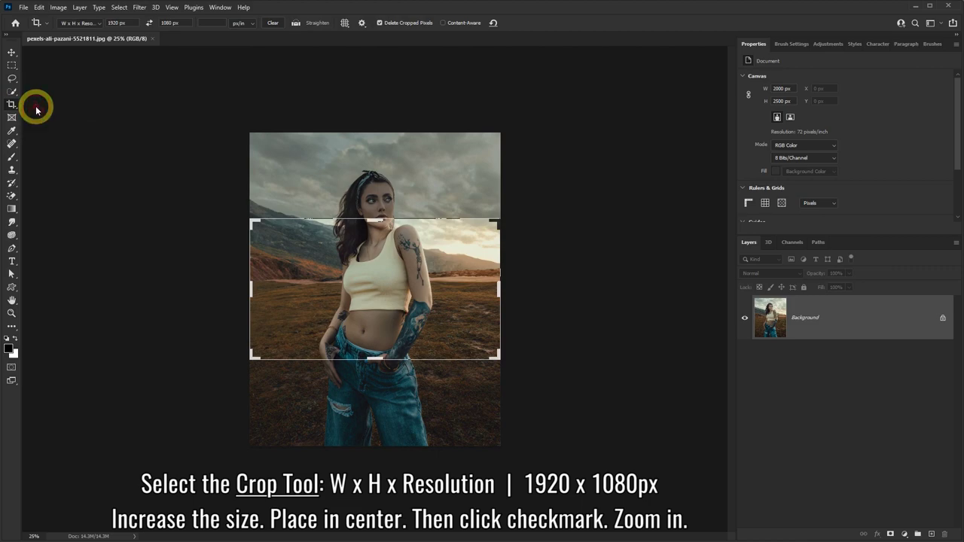
left_click(95, 23)
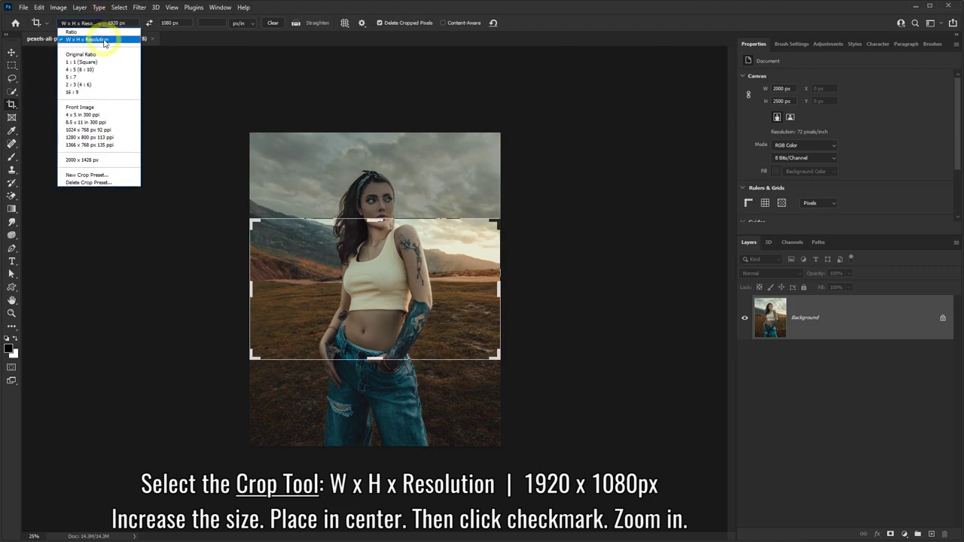
left_click(104, 41)
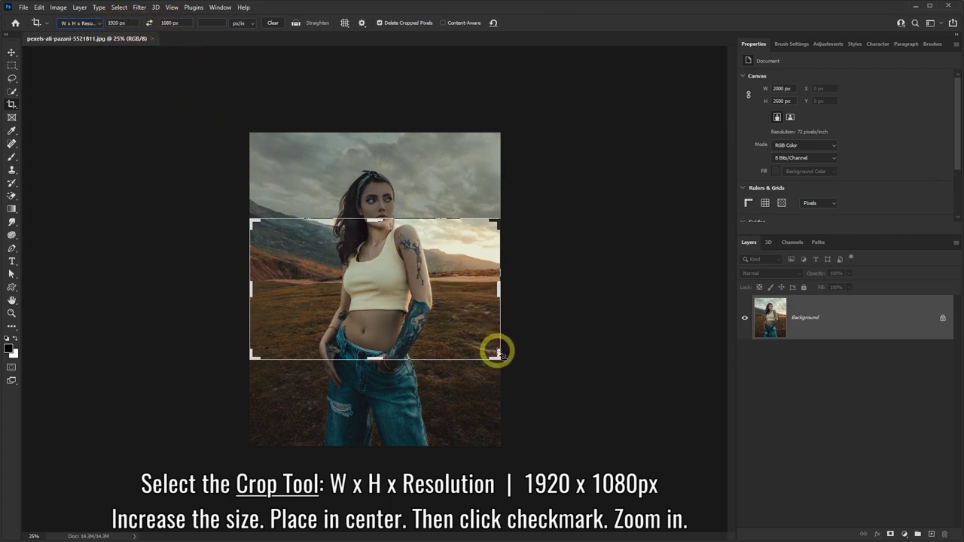
mouse_move(497, 355)
left_mouse_down()
mouse_move(538, 383)
mouse_move(488, 313)
mouse_move(531, 345)
left_mouse_up()
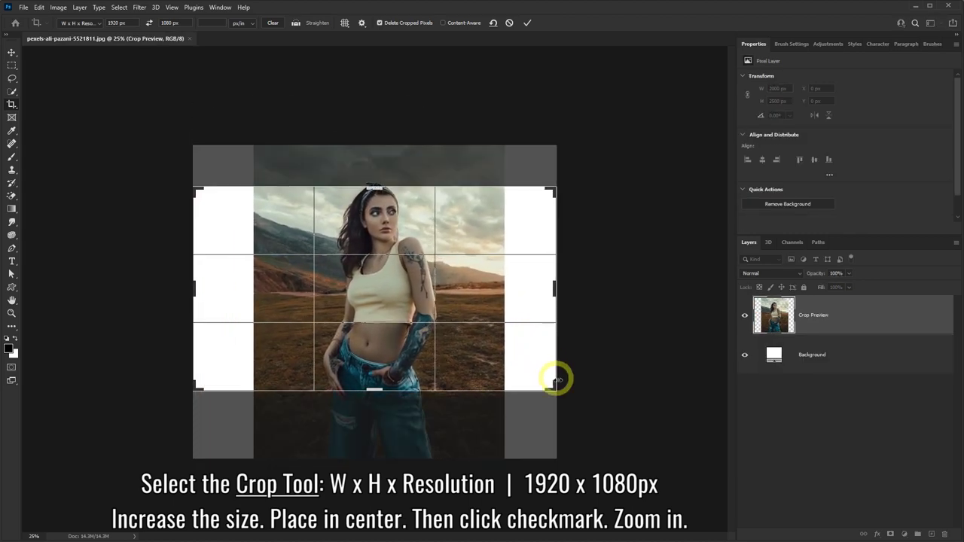
left_click_drag(554, 393, 569, 396)
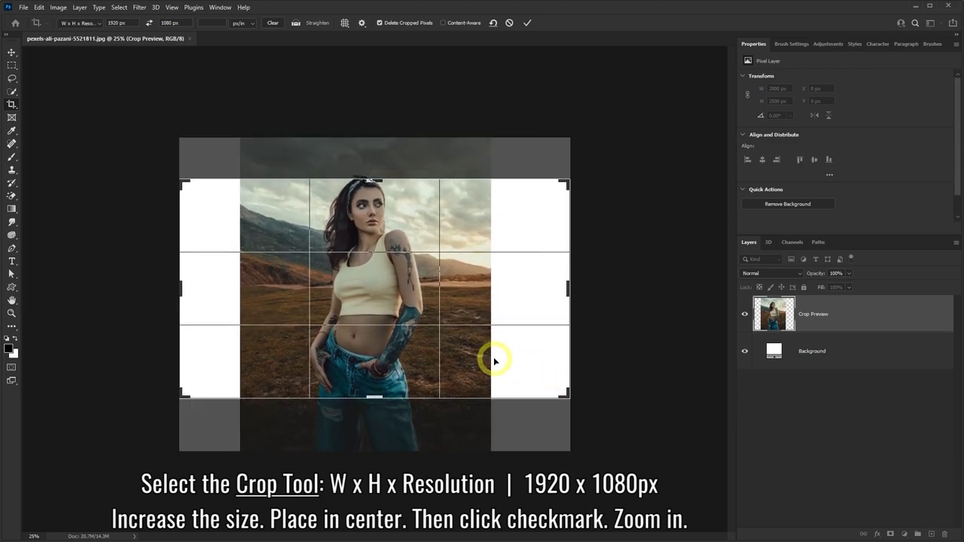
left_click_drag(495, 362, 506, 361)
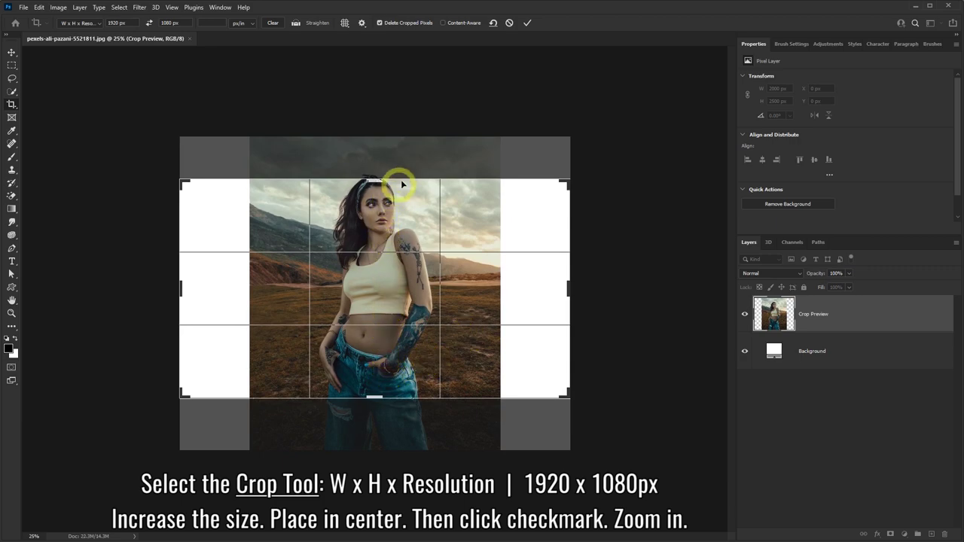
left_click(528, 26)
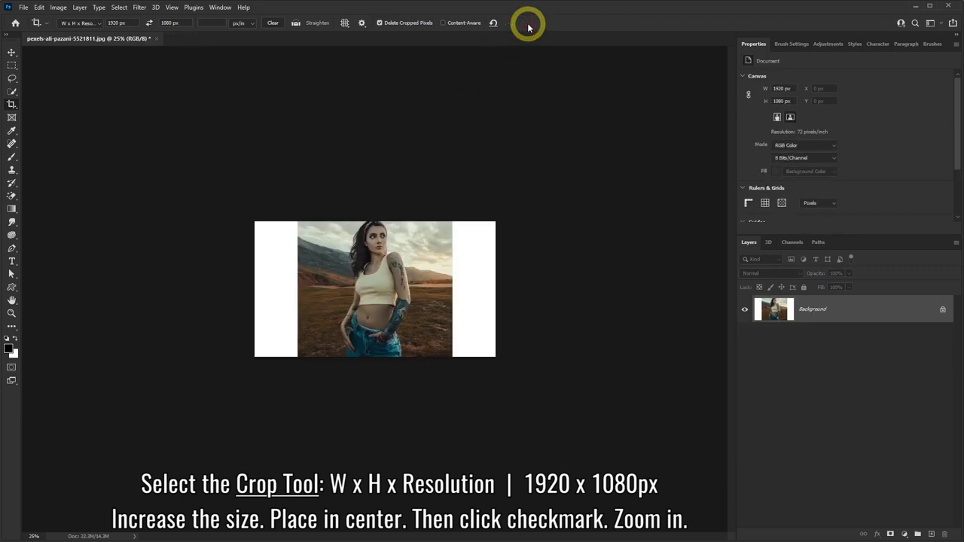
Step: Zoom in to 66.7% and set the Quick Selection Tool brush size to 100
left_click(12, 314)
left_click(405, 276)
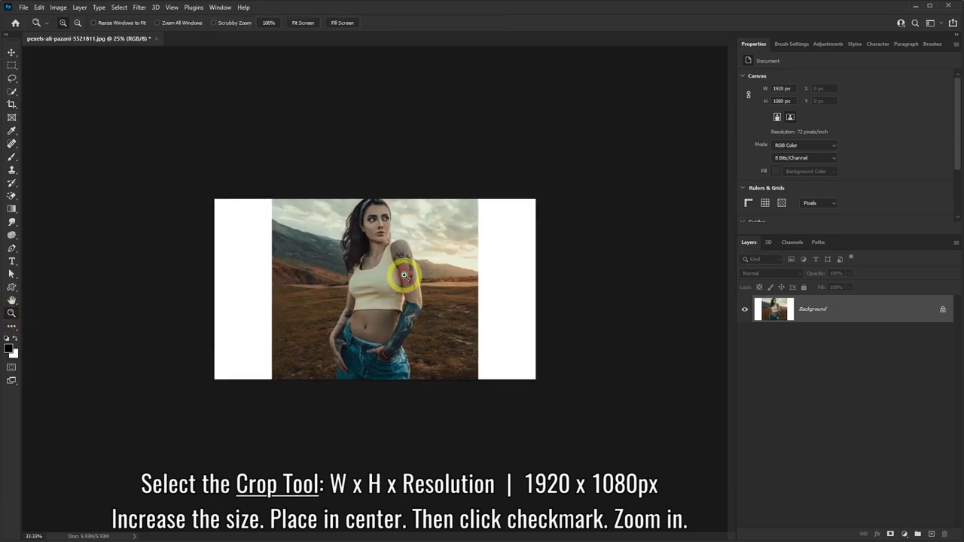
left_click(405, 276)
left_click(404, 275)
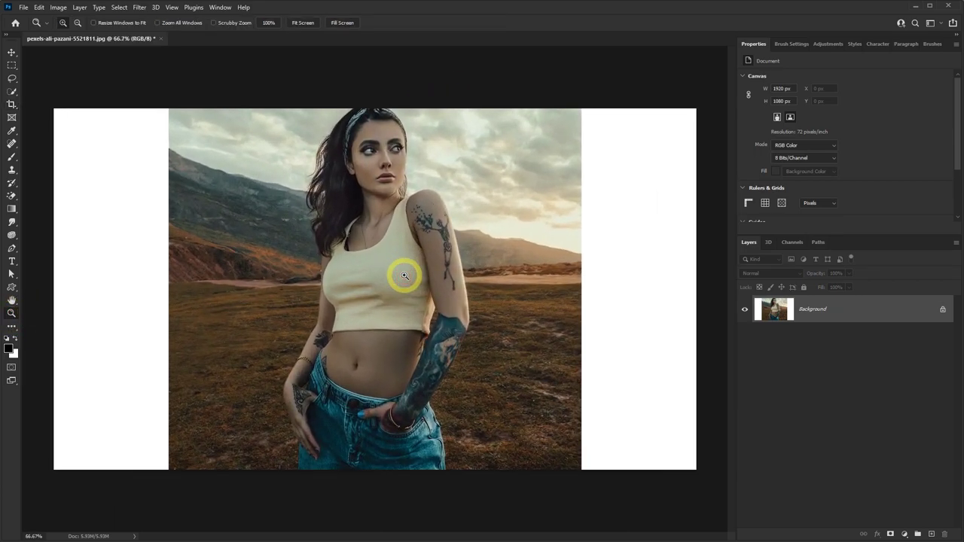
left_click(10, 95)
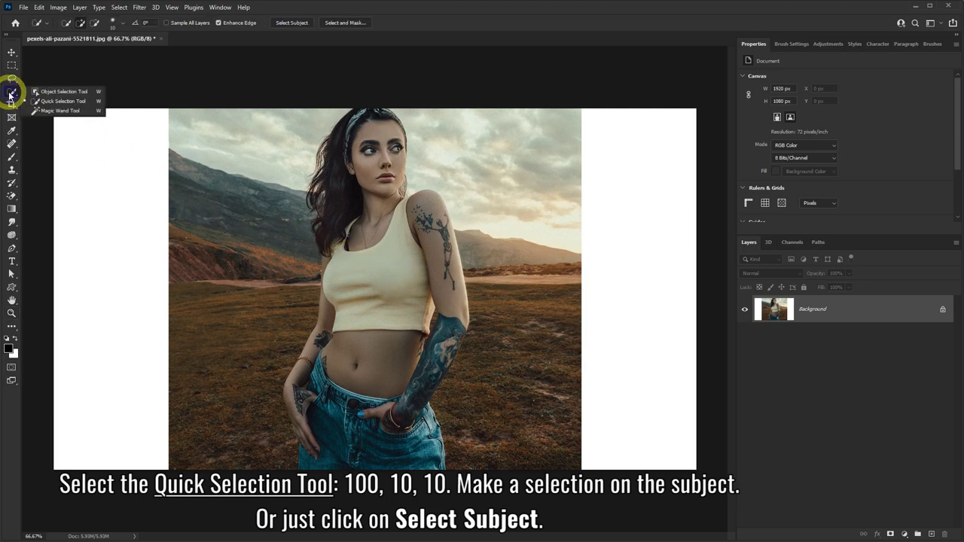
left_click(49, 103)
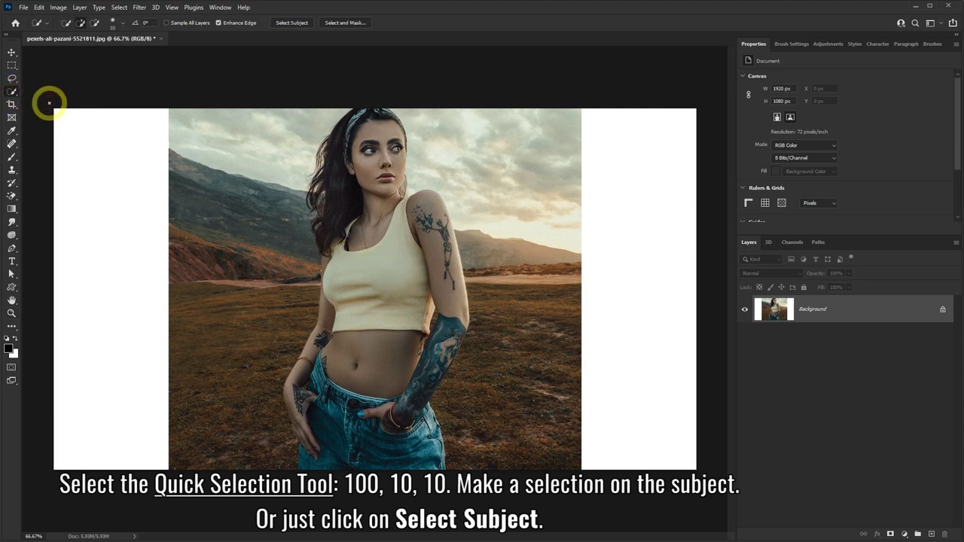
left_click(122, 26)
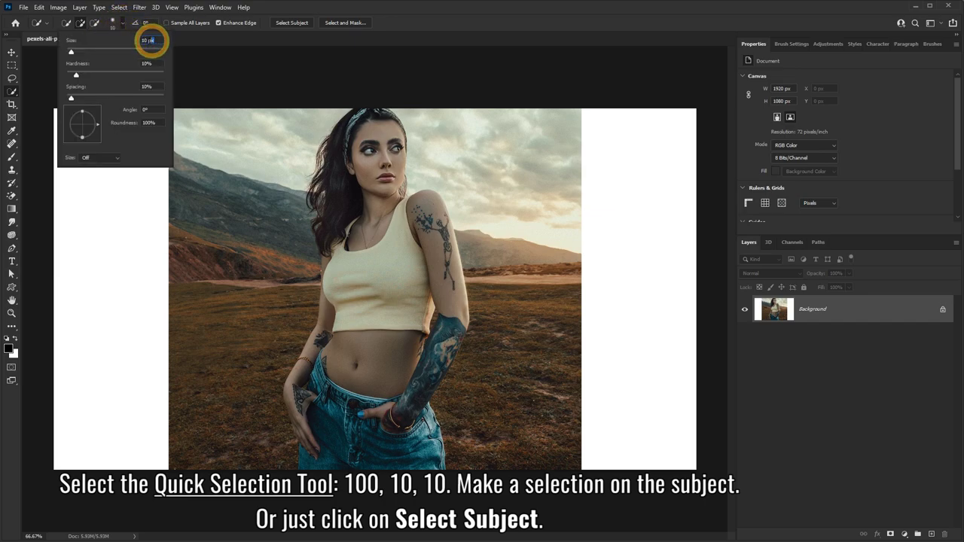
type("100")
left_click(309, 57)
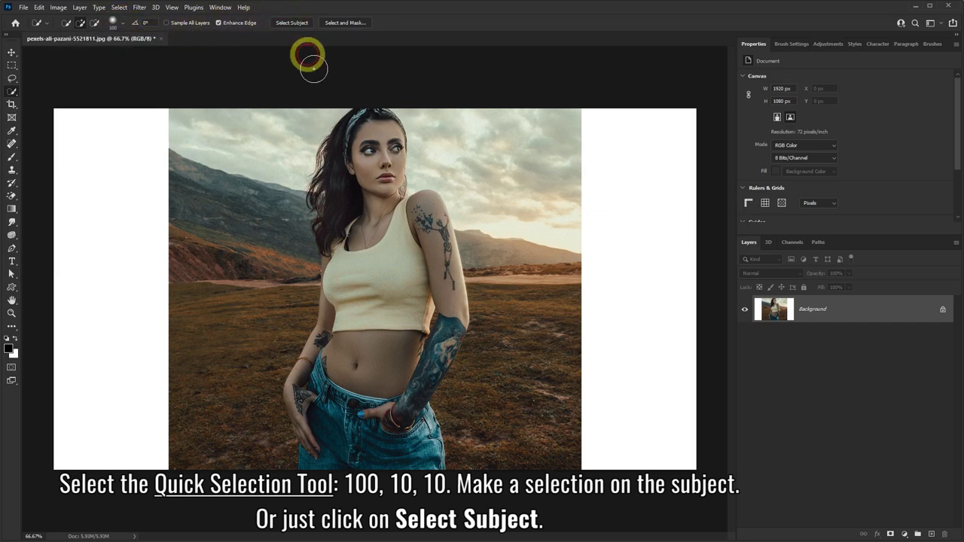
Step: Brush a selection over the woman from head to jeans, then replace it with Select Subject
left_click_drag(373, 127, 354, 434)
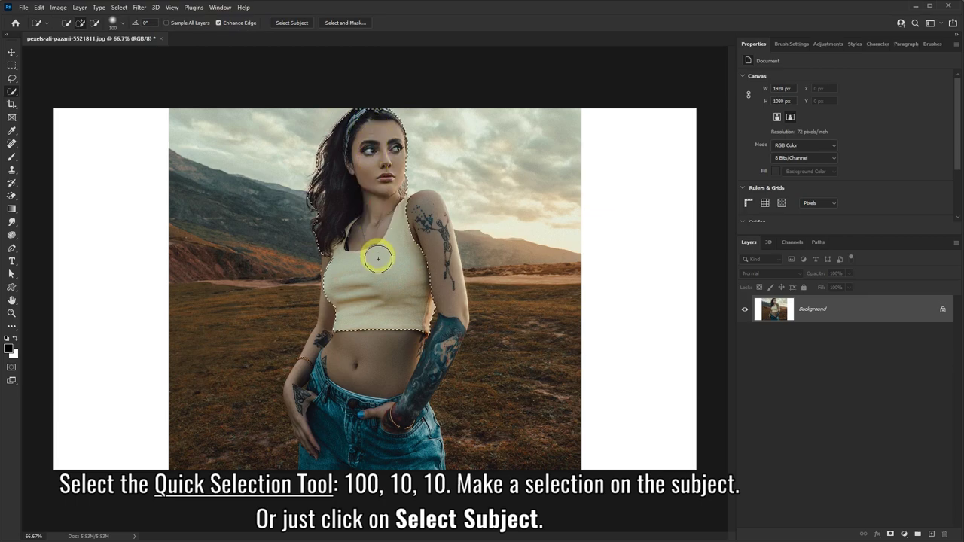
left_click(338, 411)
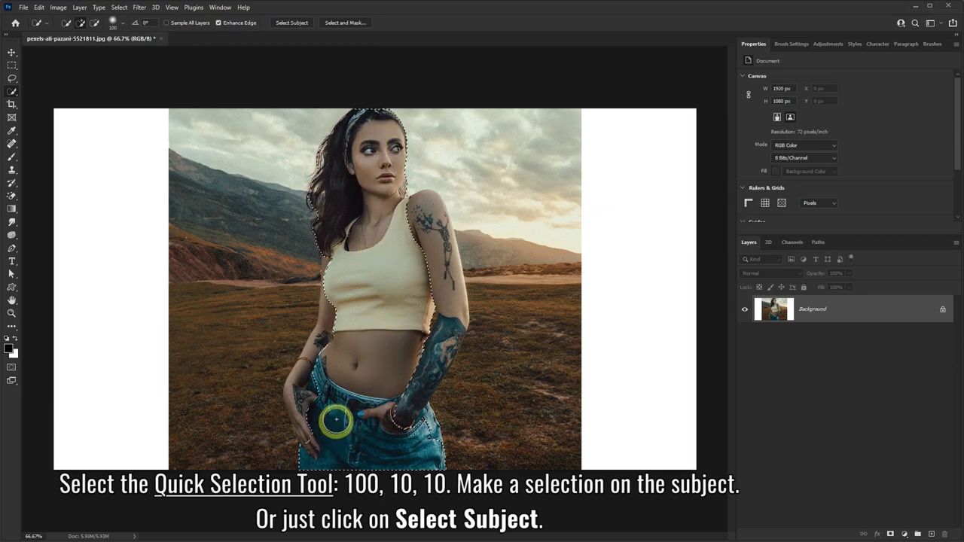
left_click(292, 22)
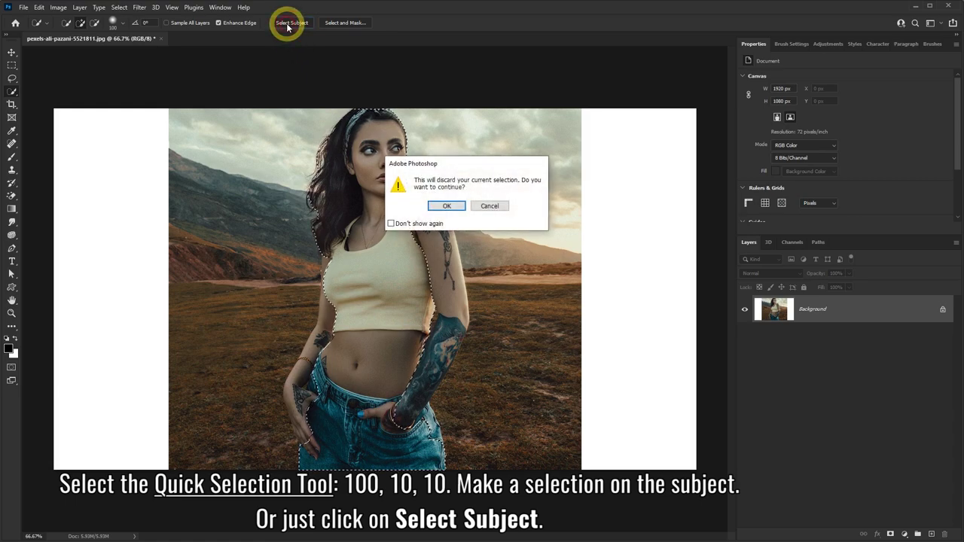
left_click(447, 205)
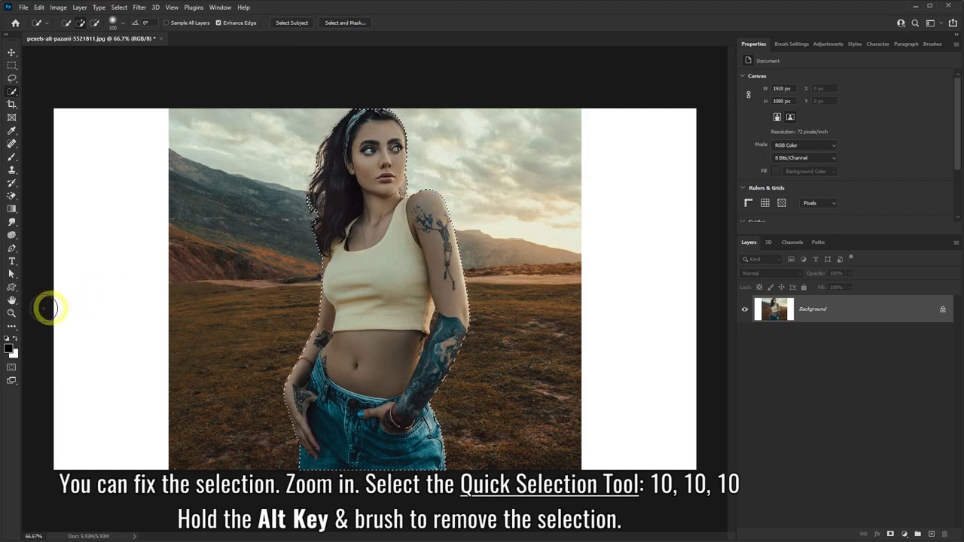
Step: Zoom in on the arm and shirt edge and set the selection brush size to 10
left_click(12, 313)
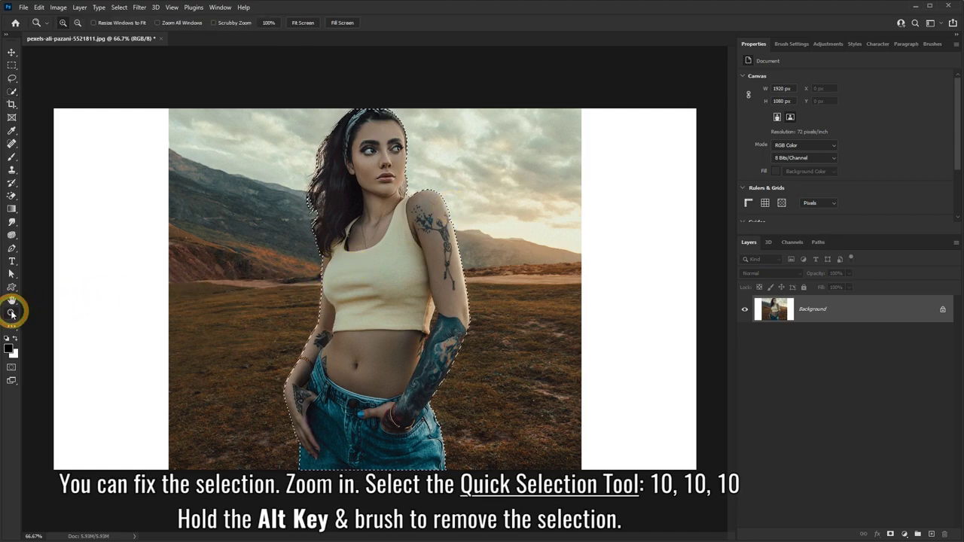
left_click_drag(430, 340, 329, 263)
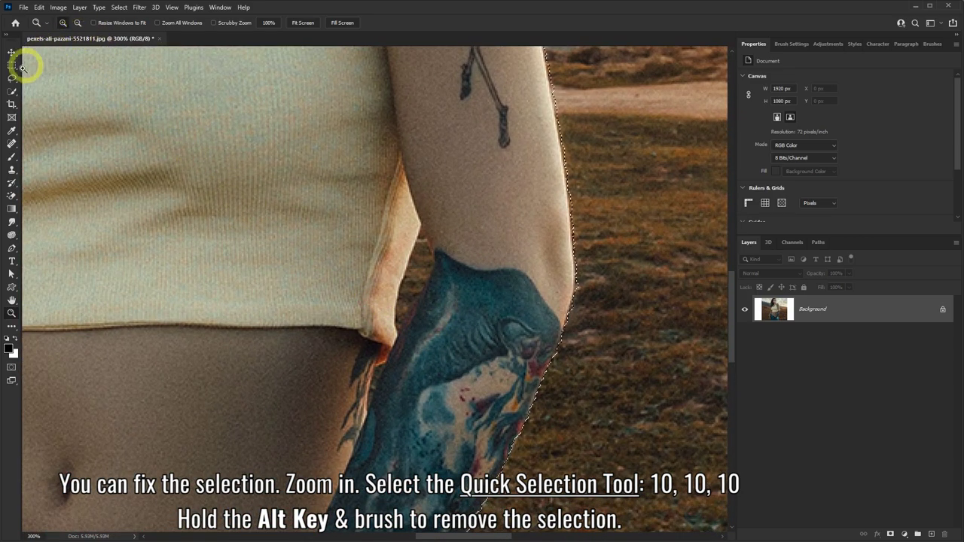
left_click(11, 91)
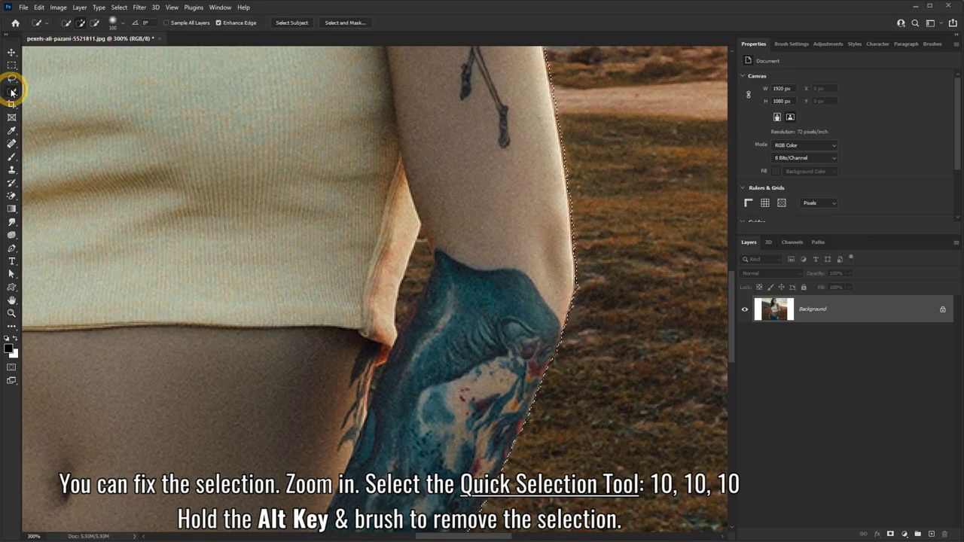
left_click(122, 25)
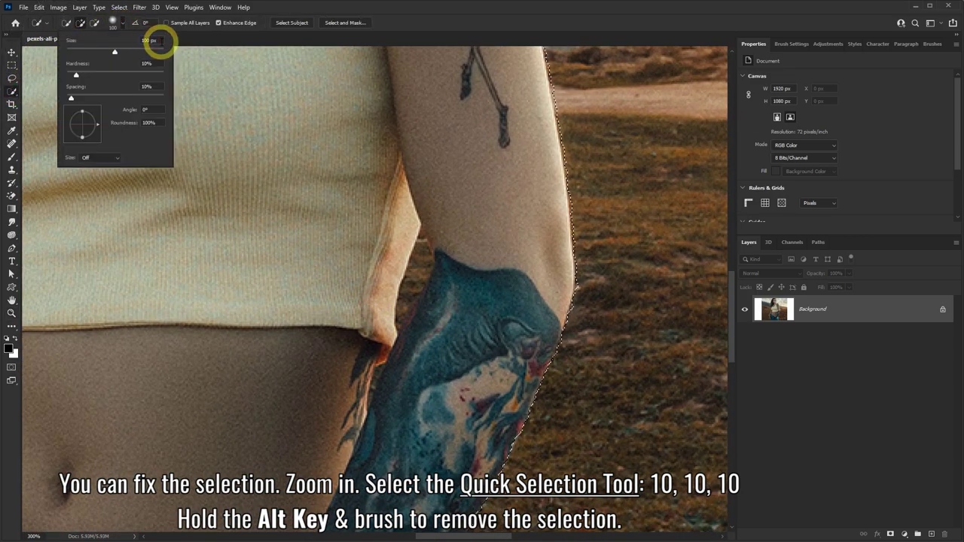
left_click(155, 41)
type("10")
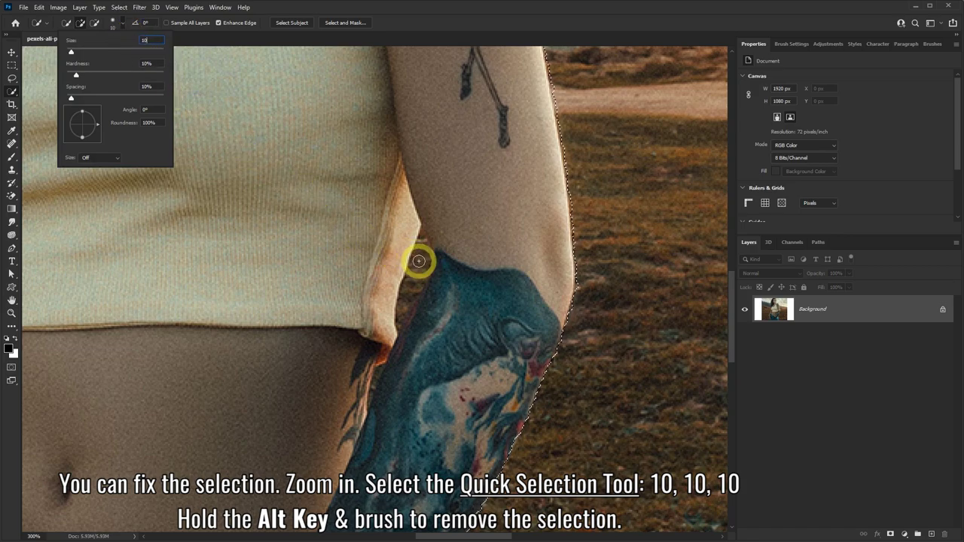
Step: Subtract the stray background beside the tattooed forearm and inner arm from the selection
mouse_move(418, 262)
left_mouse_down()
mouse_move(412, 293)
mouse_move(421, 251)
left_mouse_up()
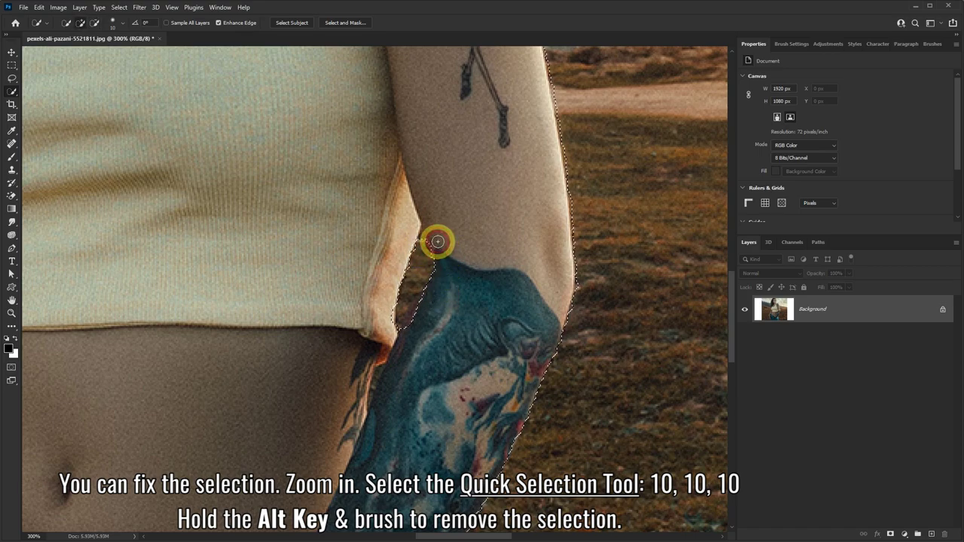
left_click_drag(438, 241, 452, 280)
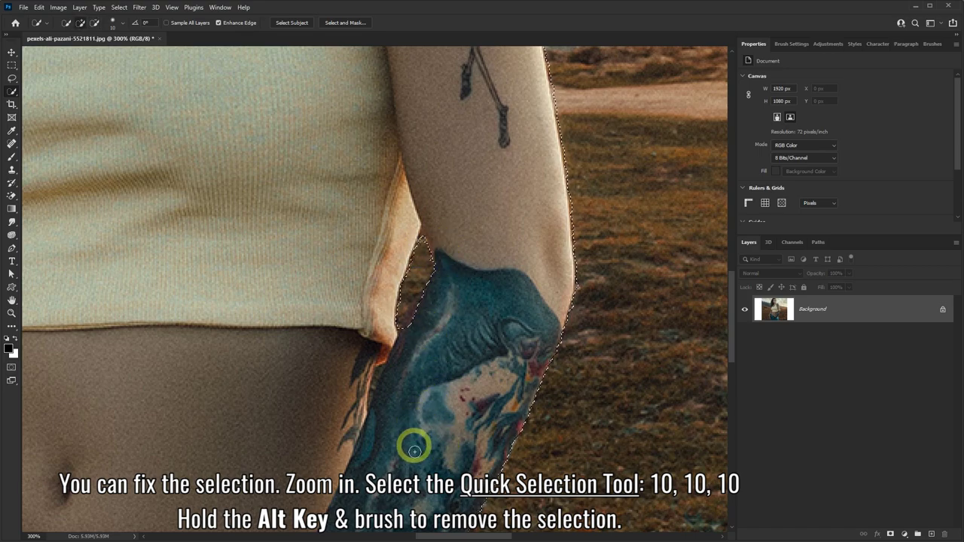
scroll(527, 437, "left", 10)
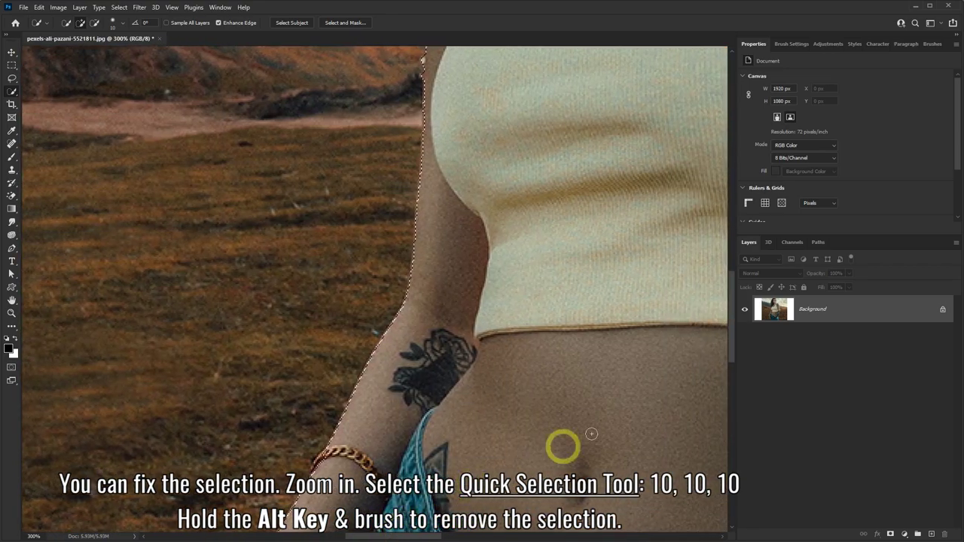
scroll(728, 366, "down", 3)
scroll(716, 392, "down", 5)
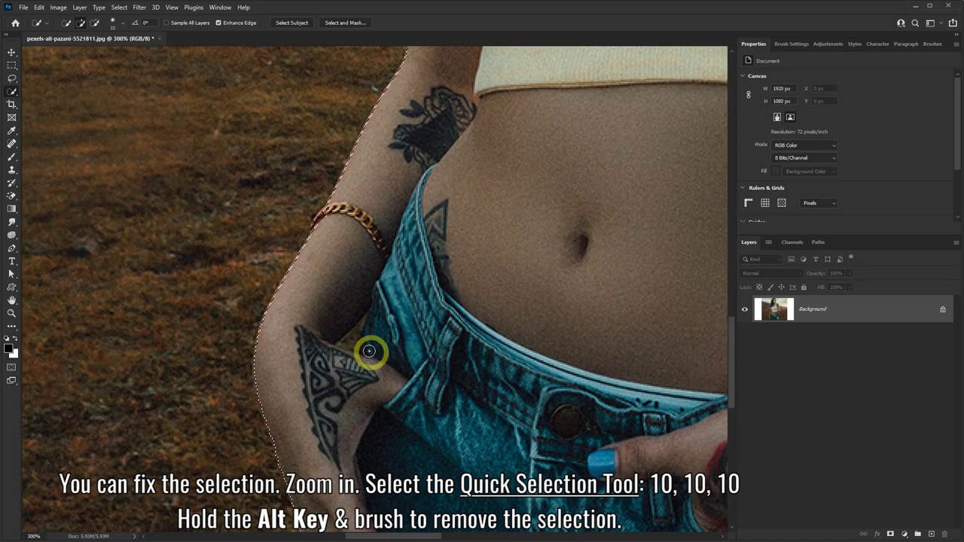
mouse_move(358, 339)
left_mouse_down()
mouse_move(409, 369)
mouse_move(364, 349)
mouse_move(358, 305)
left_mouse_up()
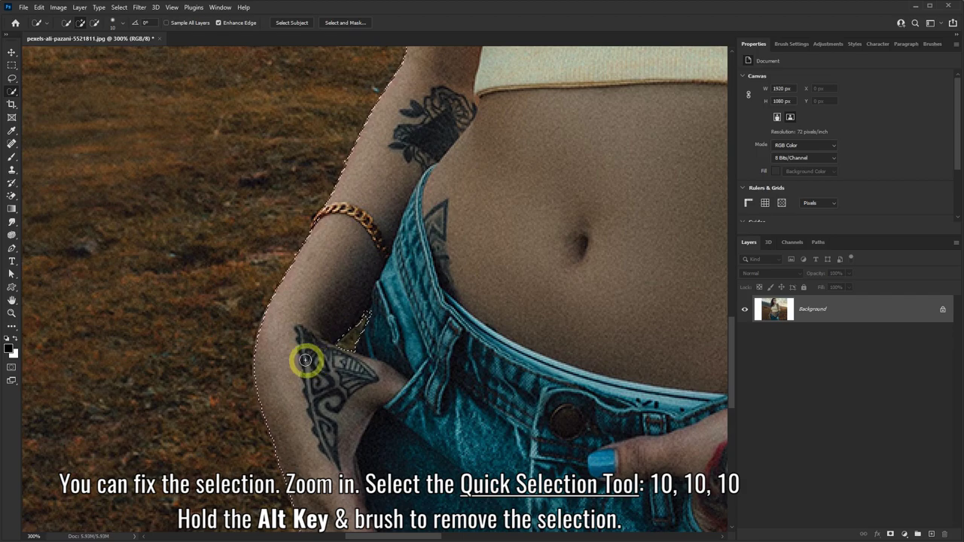
left_click(11, 314)
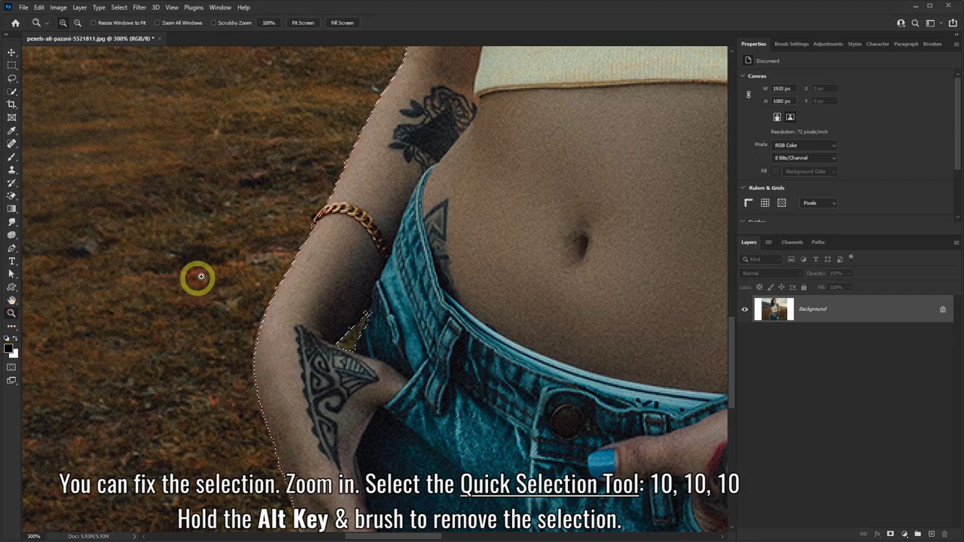
left_click(377, 284, "alt")
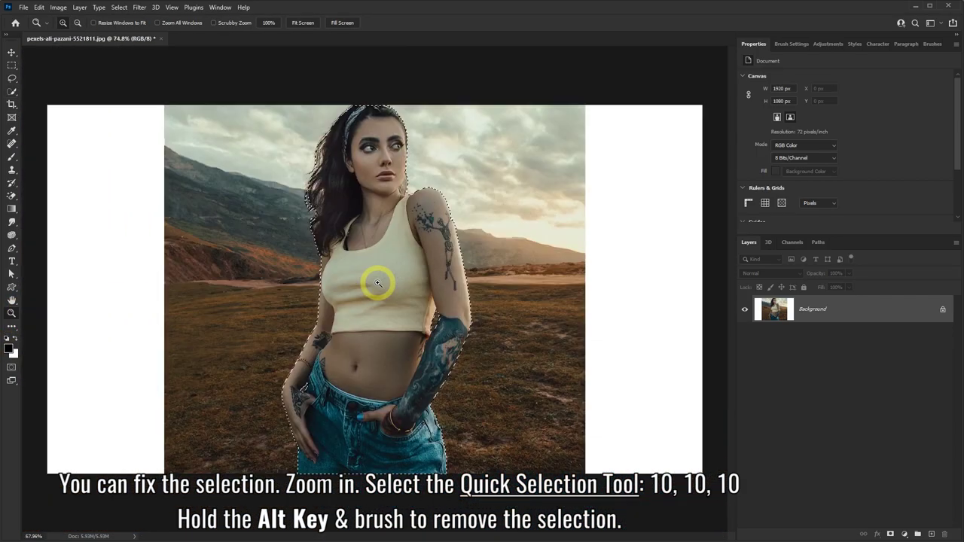
left_click(378, 283)
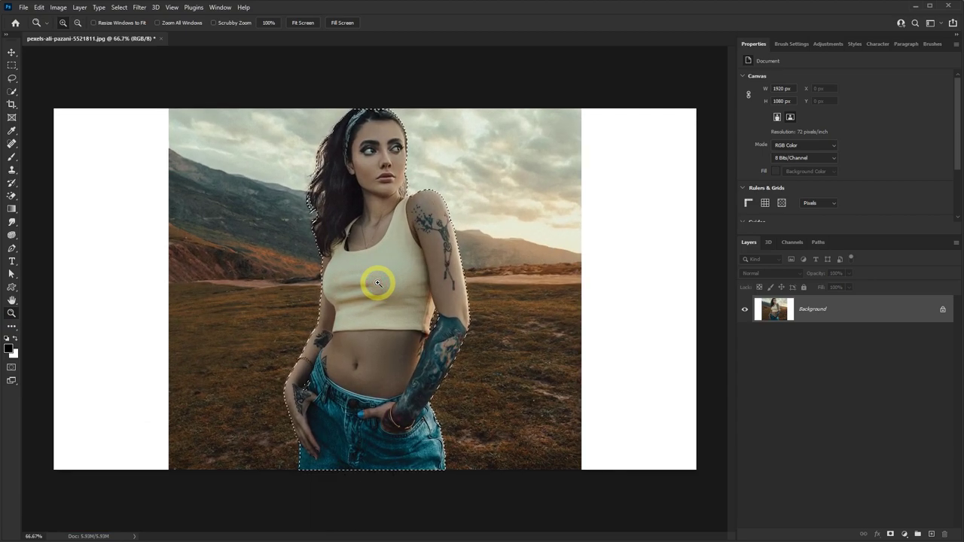
left_click(12, 92)
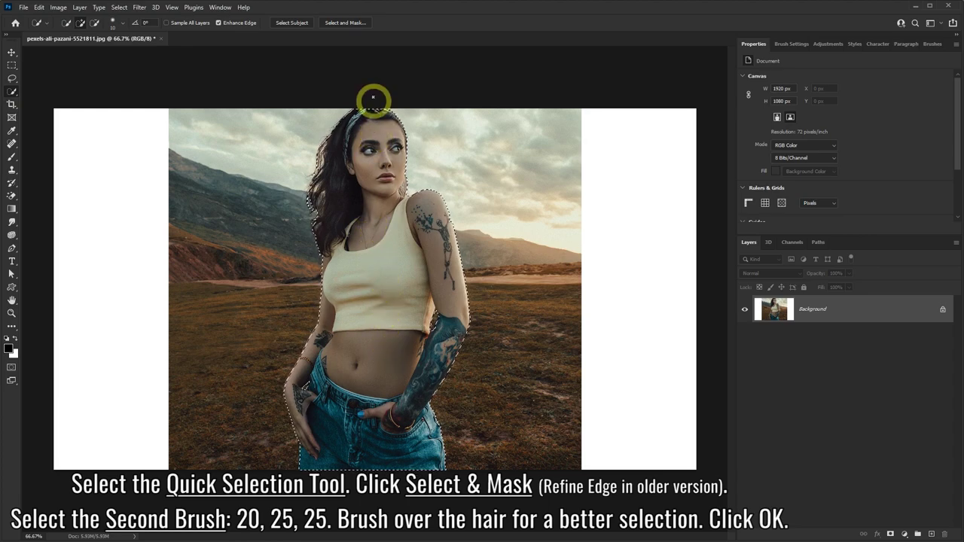
Step: Refine the hair edges in Select and Mask with the Refine Edge Brush (20/25/25)
left_click(336, 24)
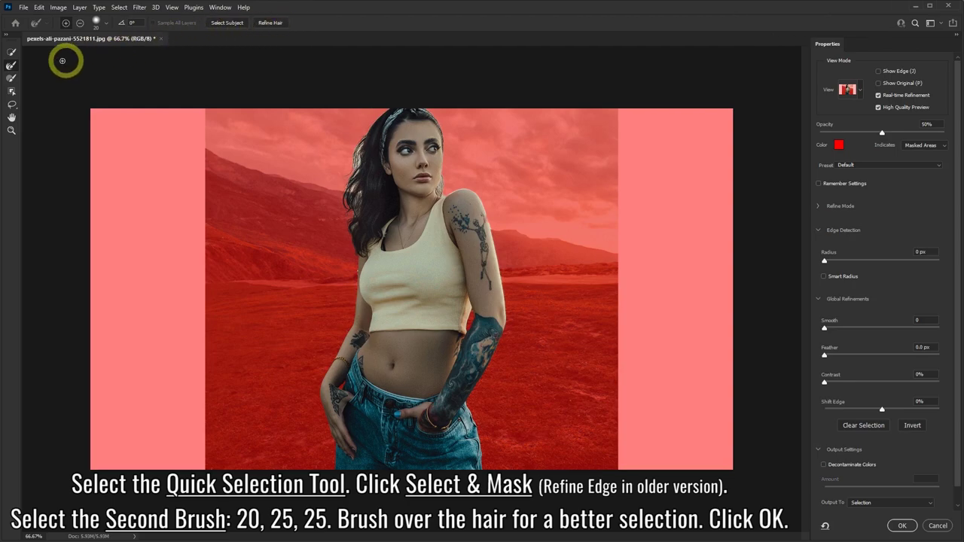
left_click(12, 64)
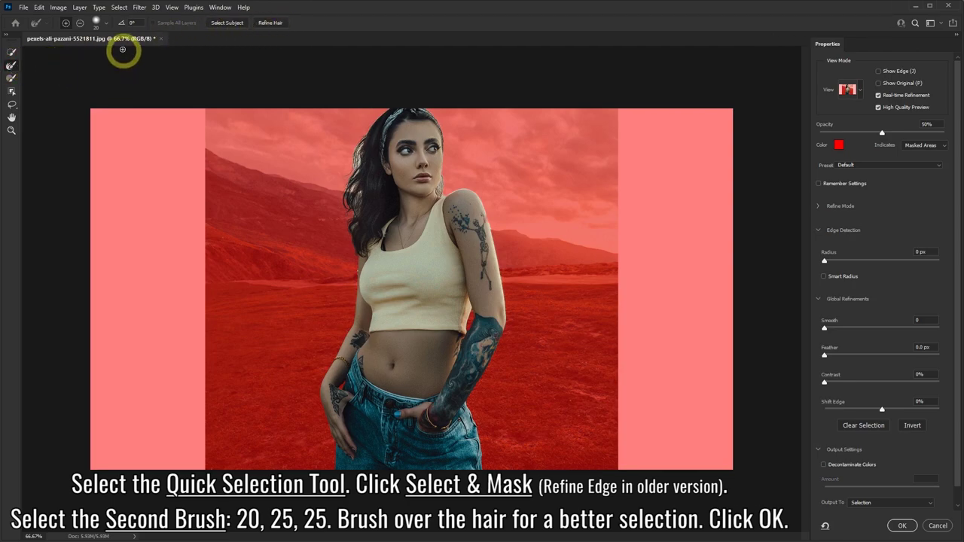
left_click(105, 23)
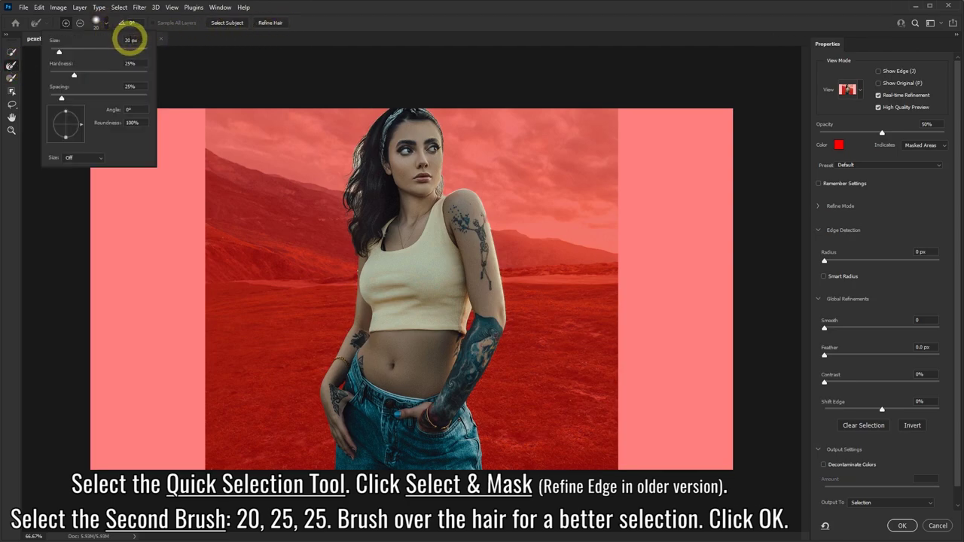
left_click(361, 10)
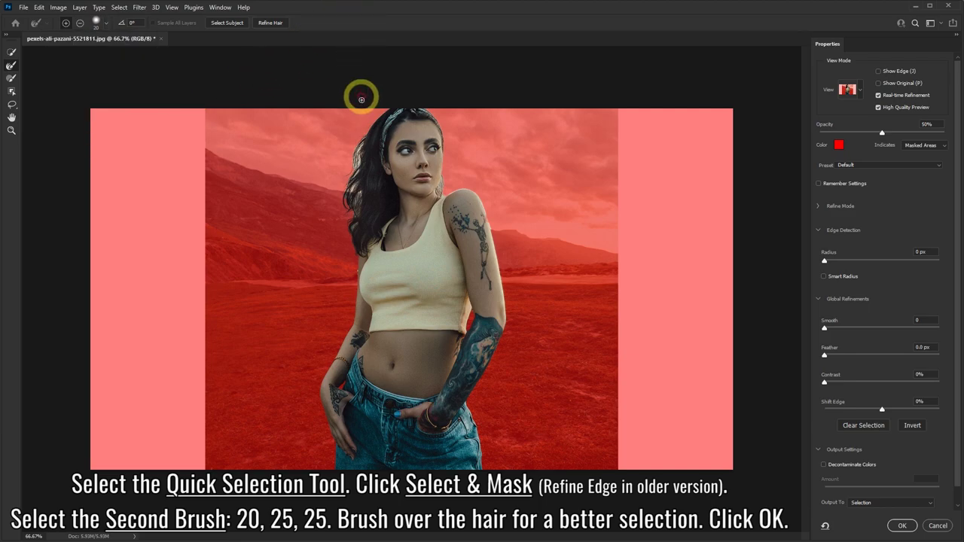
left_click_drag(364, 139, 358, 149)
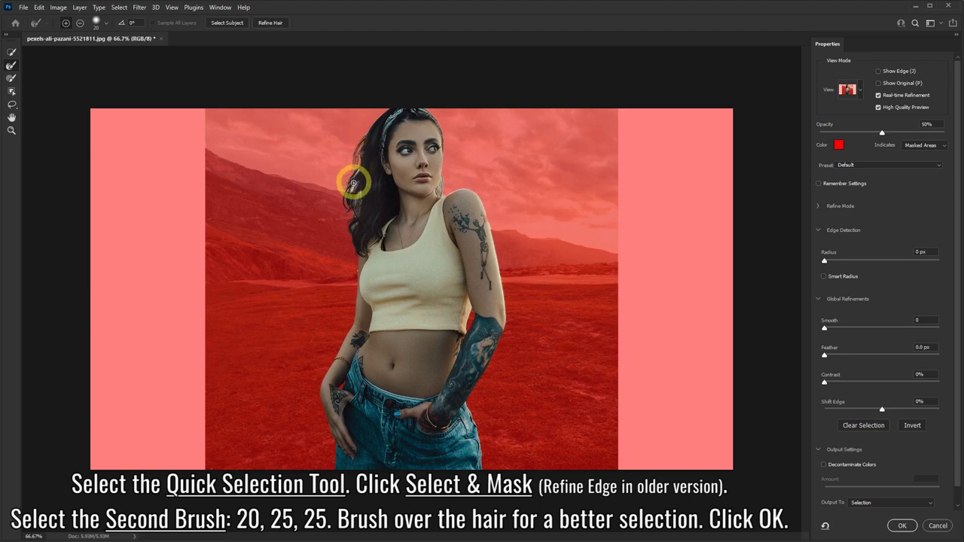
left_click_drag(355, 175, 353, 226)
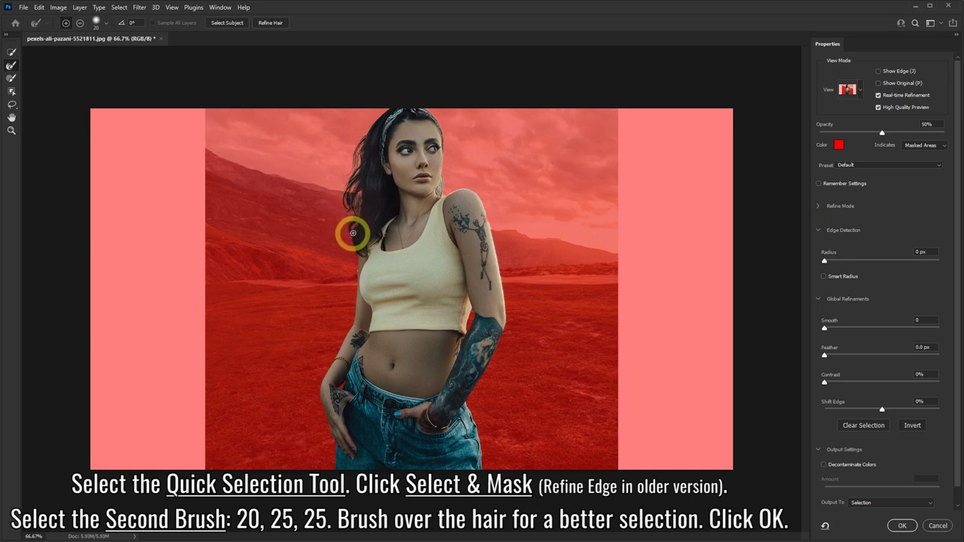
mouse_move(353, 233)
left_mouse_down()
mouse_move(432, 195)
mouse_move(435, 103)
mouse_move(370, 125)
mouse_move(387, 193)
left_mouse_up()
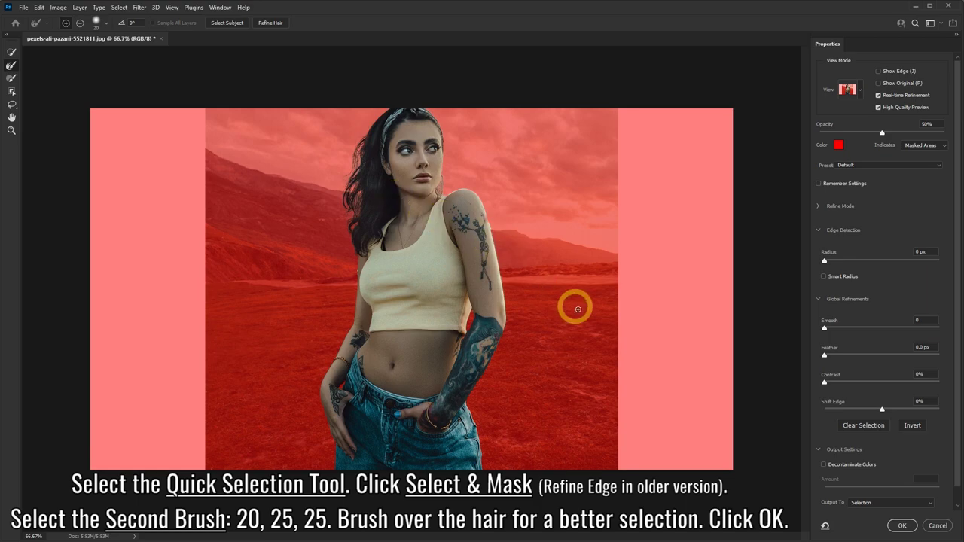
left_click(901, 527)
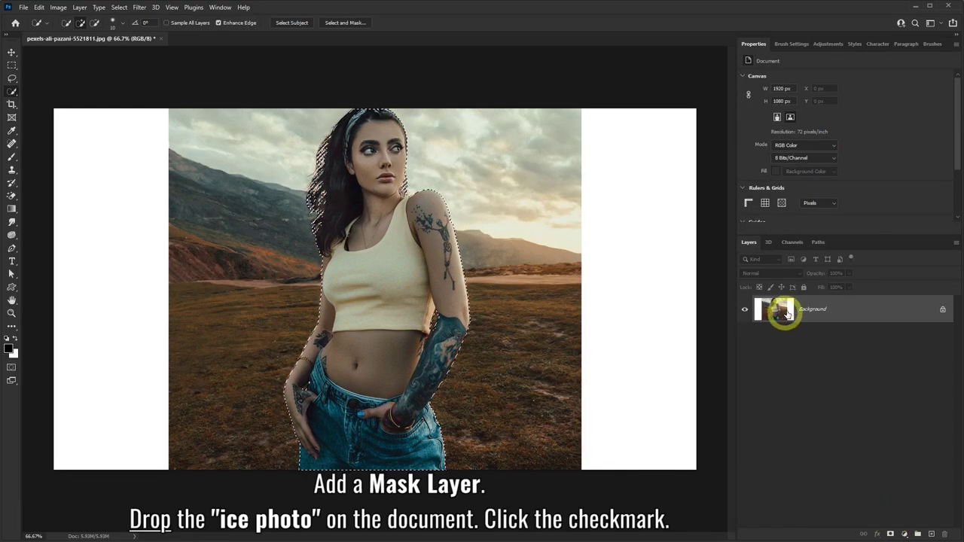
Step: Add a layer mask to cut out the woman and drag the ice lake photo into the document
left_click(891, 534)
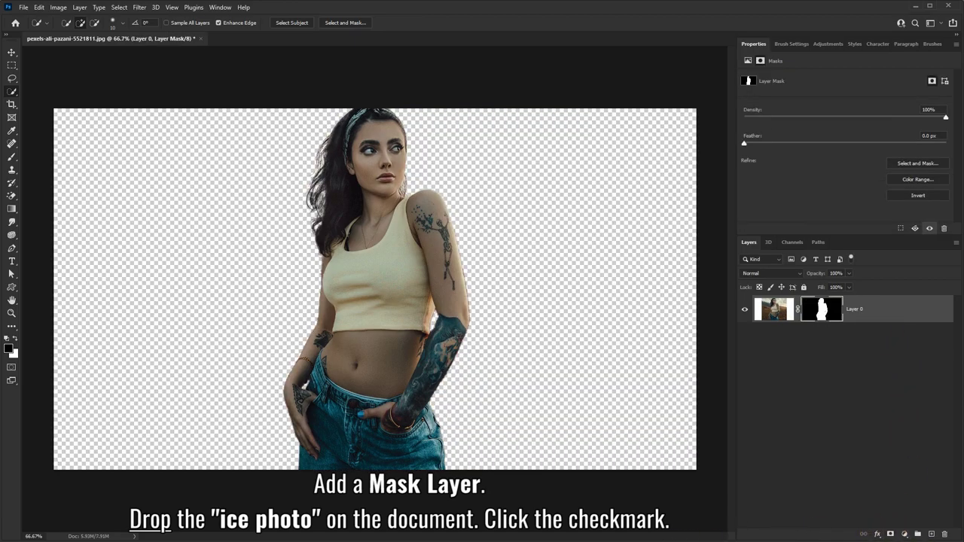
key("alt+Tab")
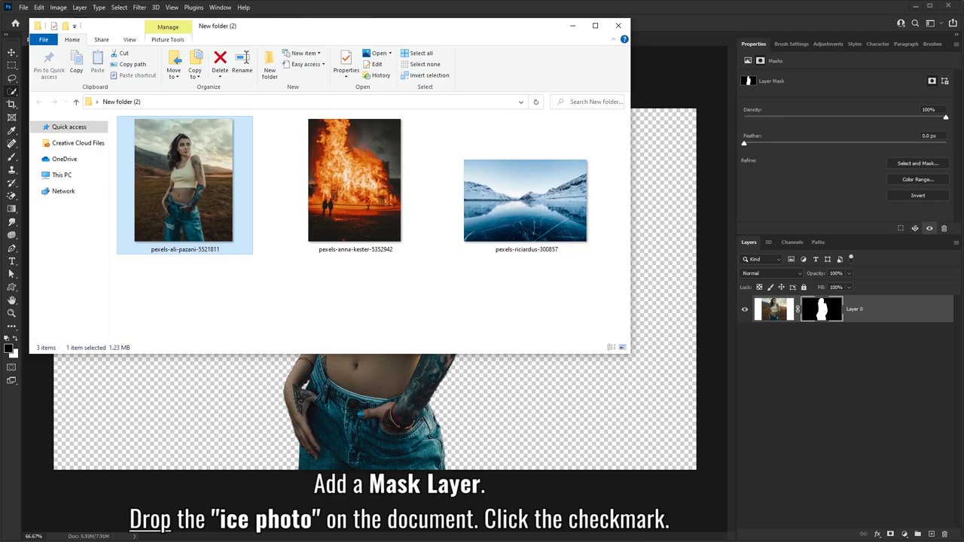
left_click(501, 252)
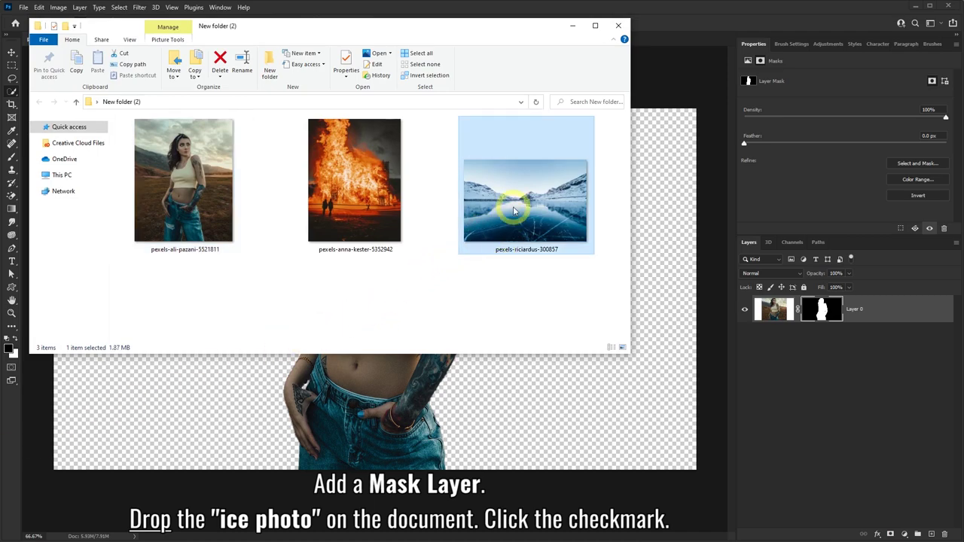
left_click_drag(514, 212, 260, 391)
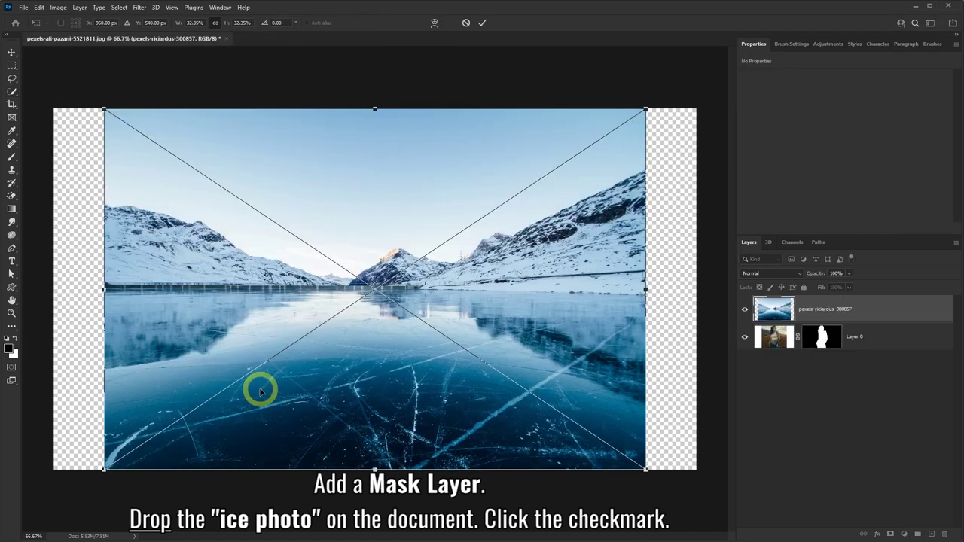
Step: Commit the ice photo shifted left and move its layer below the woman's Layer 0
left_click_drag(457, 296, 407, 296)
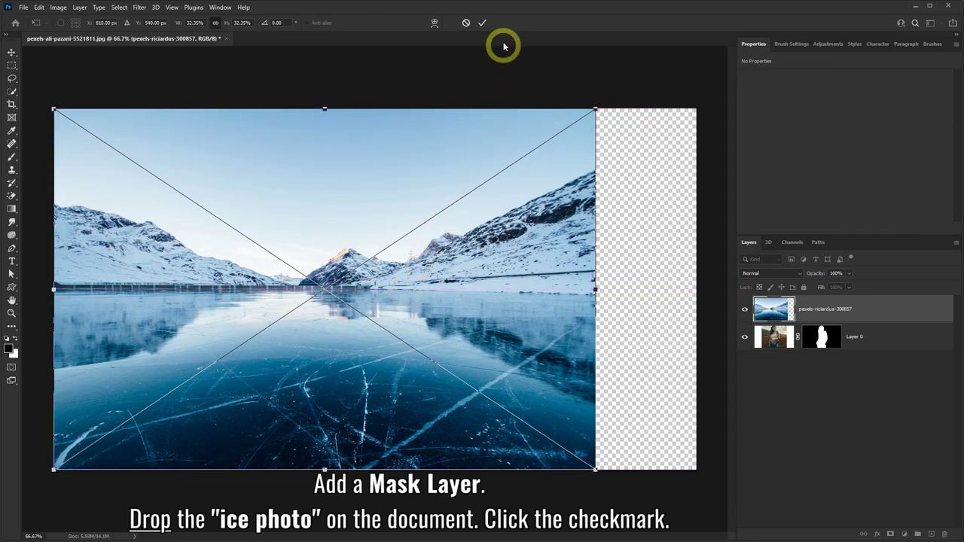
left_click(482, 22)
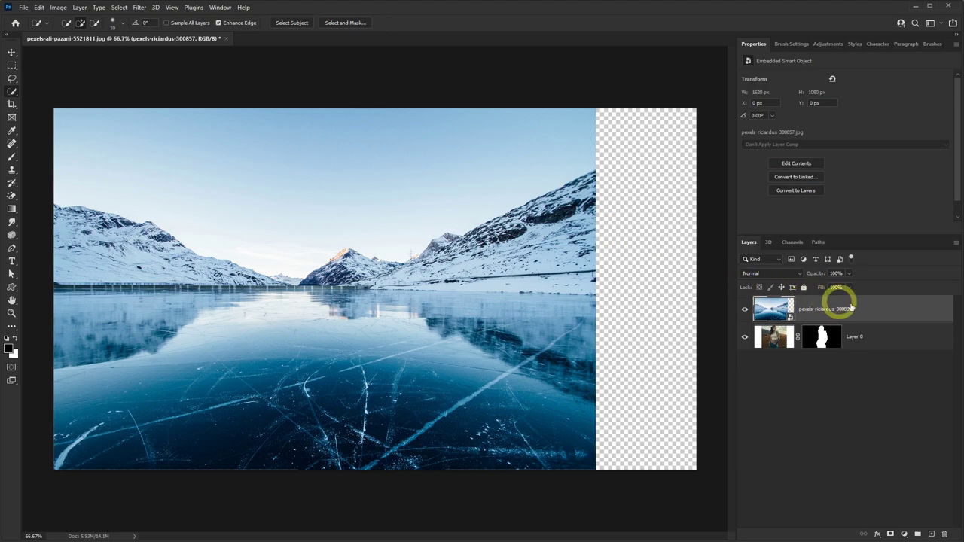
left_click_drag(886, 308, 898, 348)
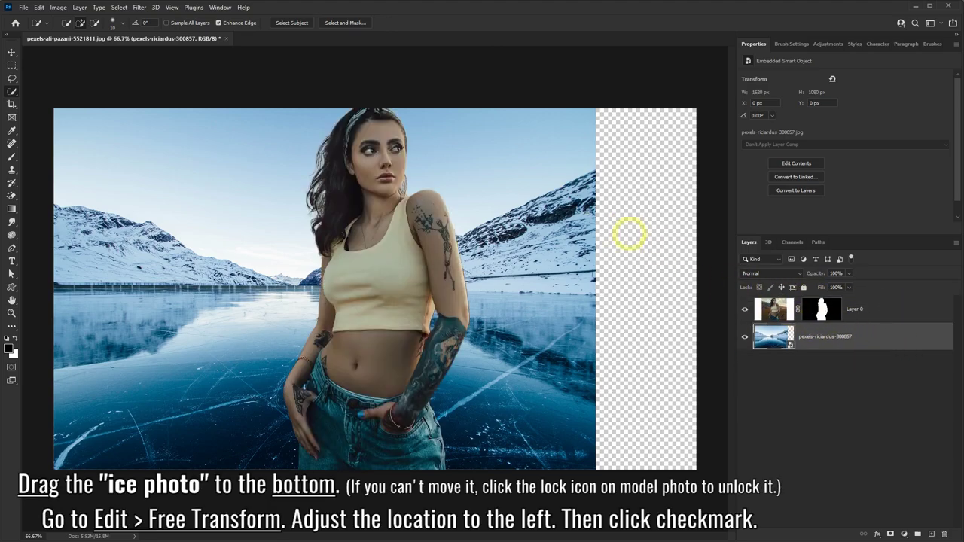
Step: Free Transform the ice photo further left so it covers the canvas's left side
left_click(39, 7)
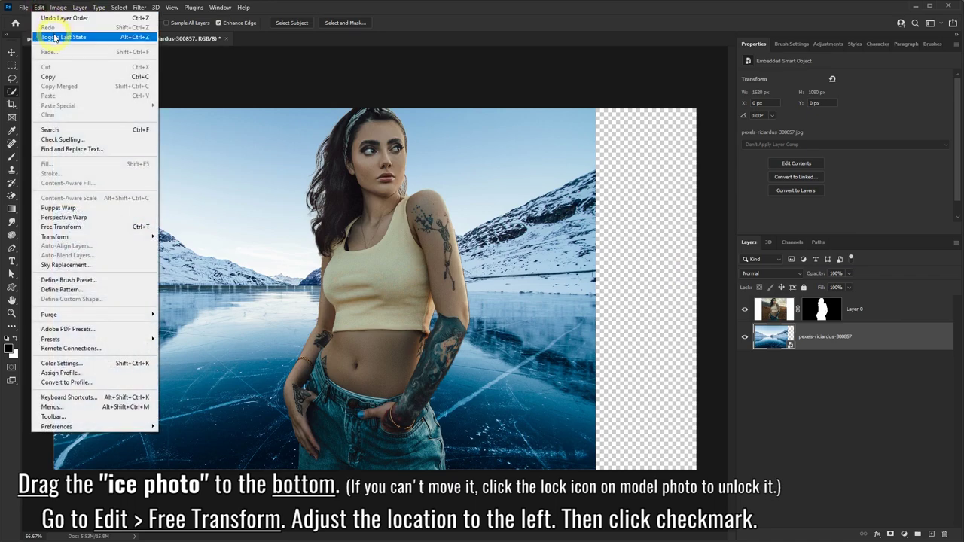
left_click(64, 227)
left_click_drag(267, 221, 49, 213)
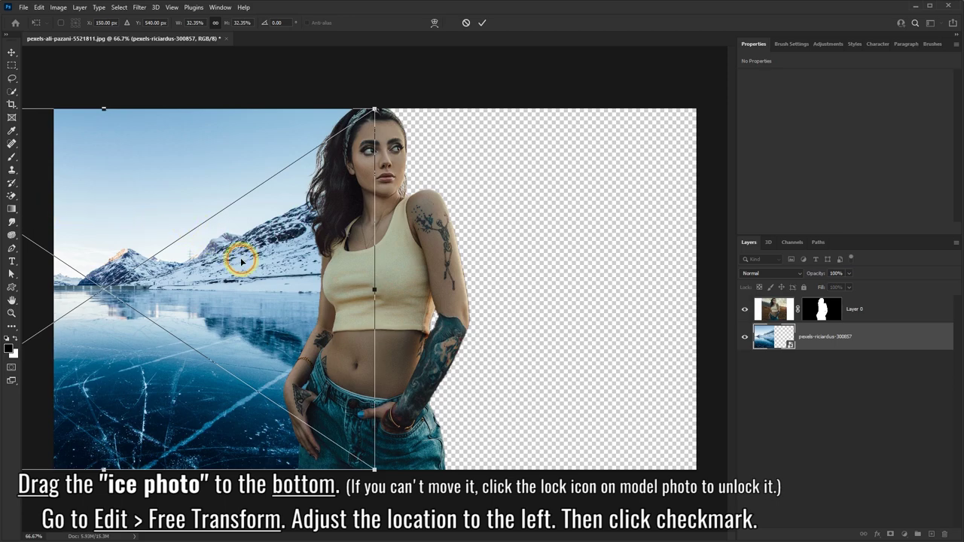
left_click_drag(242, 261, 243, 263)
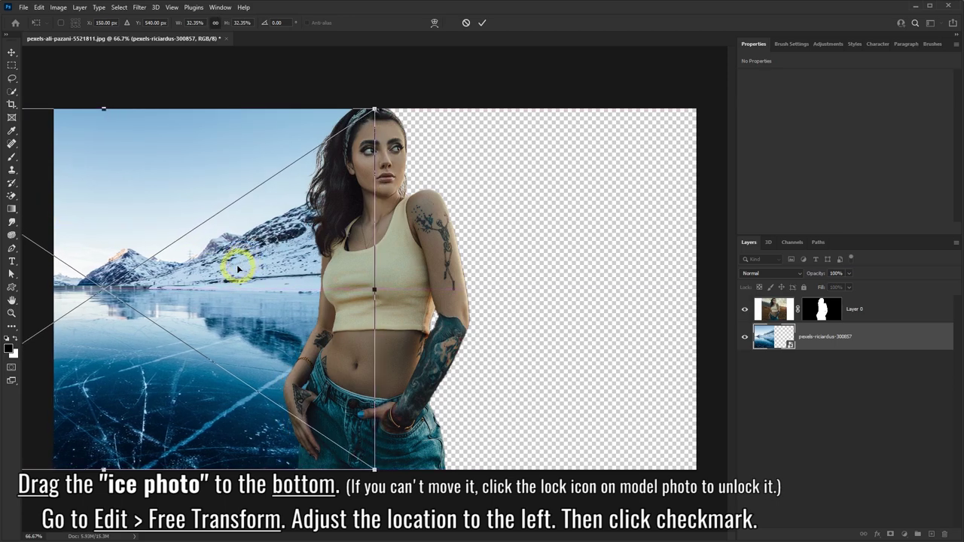
left_click(482, 22)
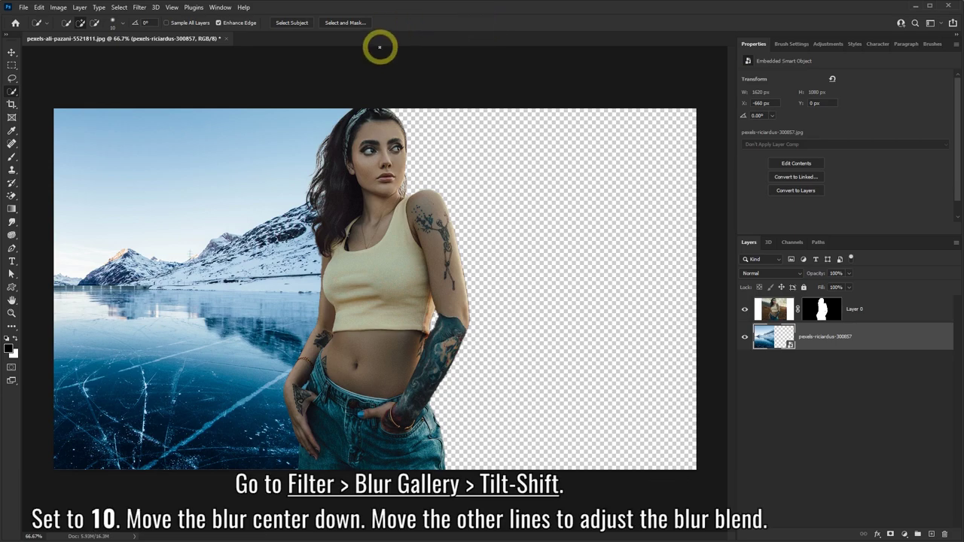
Step: Apply a 10 px Tilt-Shift blur to the ice lake, with the focus centre moved down to the jeans
left_click(140, 6)
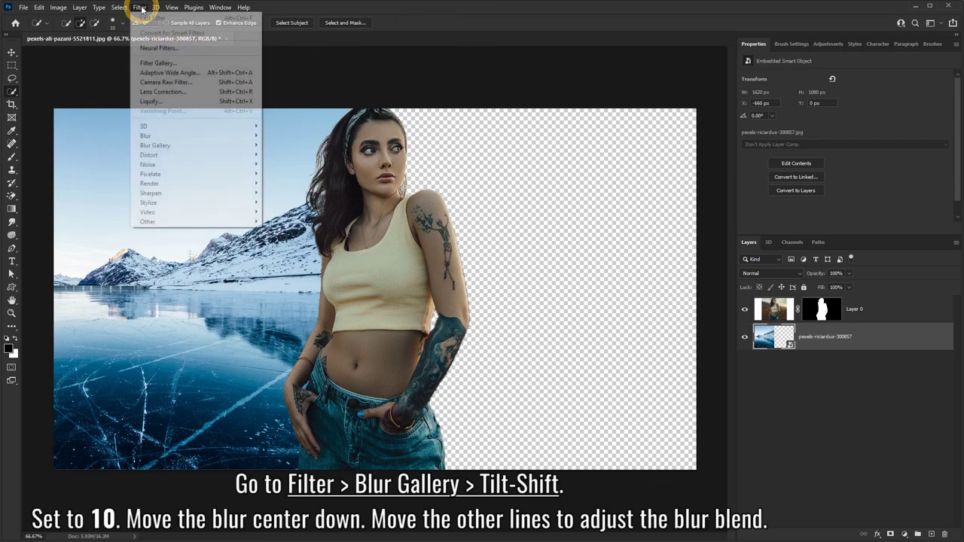
mouse_move(155, 146)
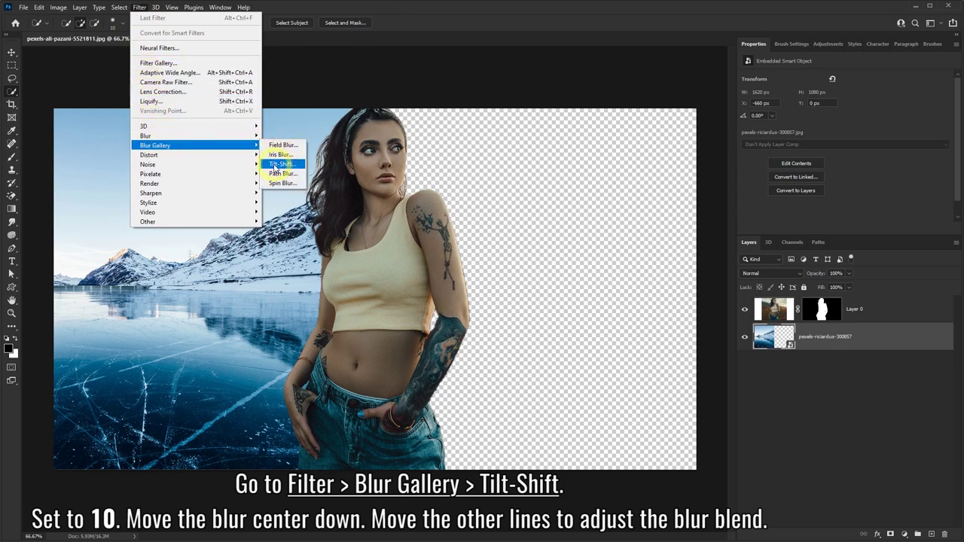
left_click(287, 165)
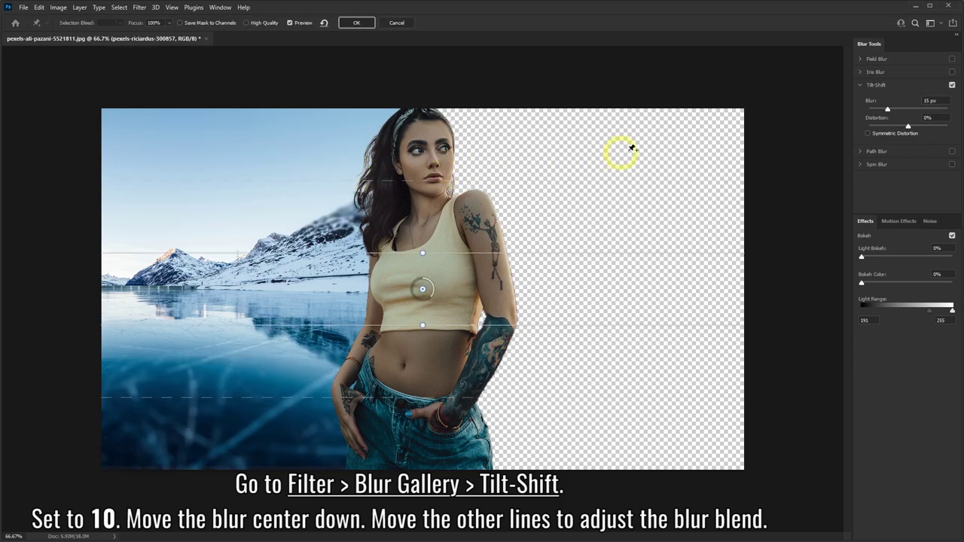
left_click(928, 101)
type("10")
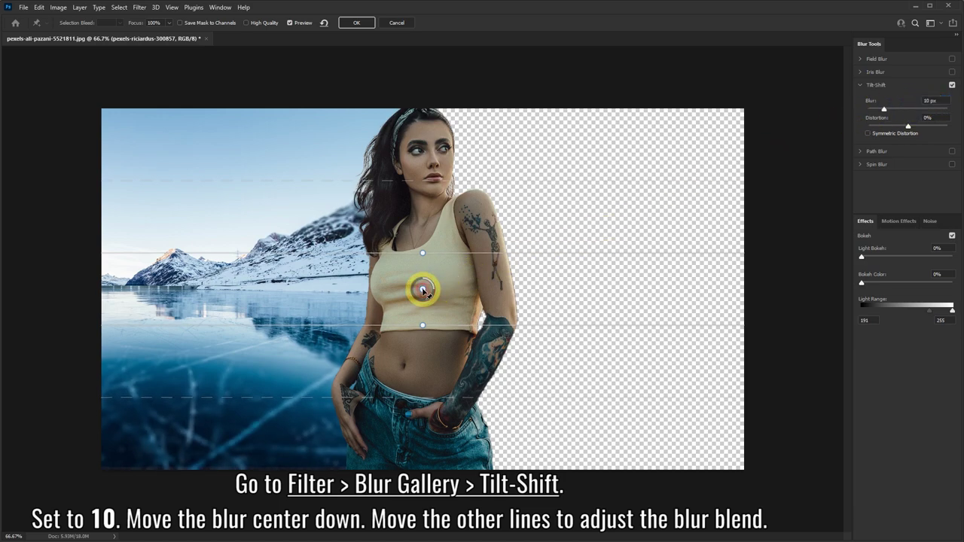
left_click_drag(423, 291, 422, 471)
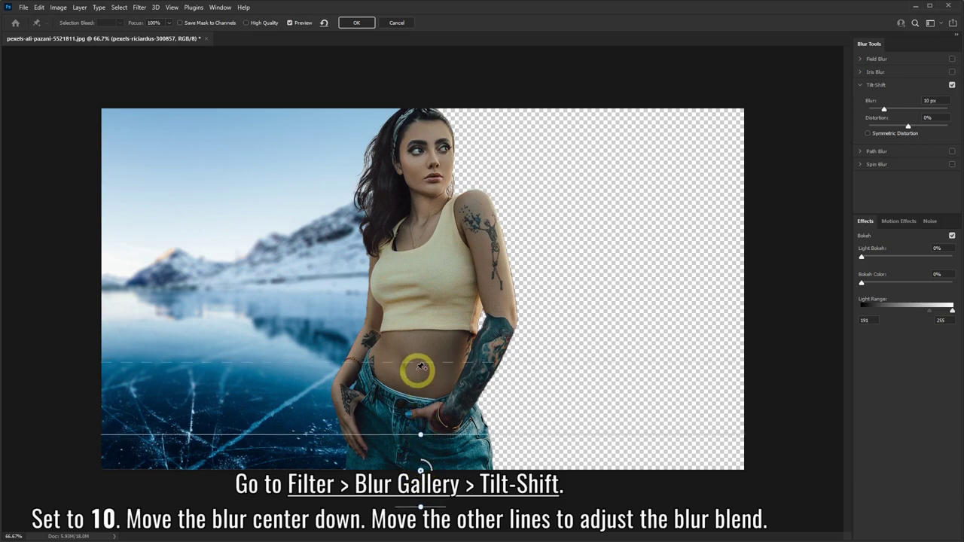
left_click_drag(420, 362, 417, 317)
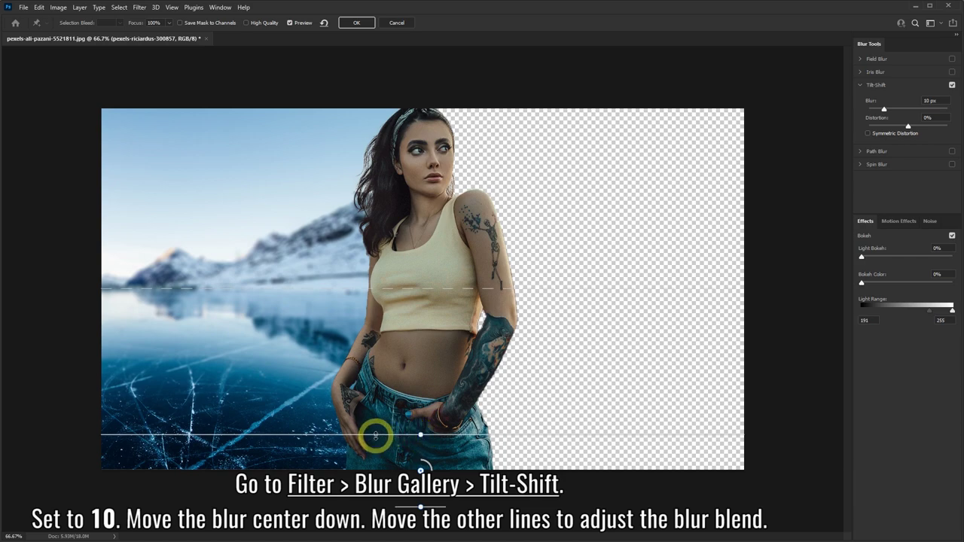
left_click_drag(375, 435, 375, 447)
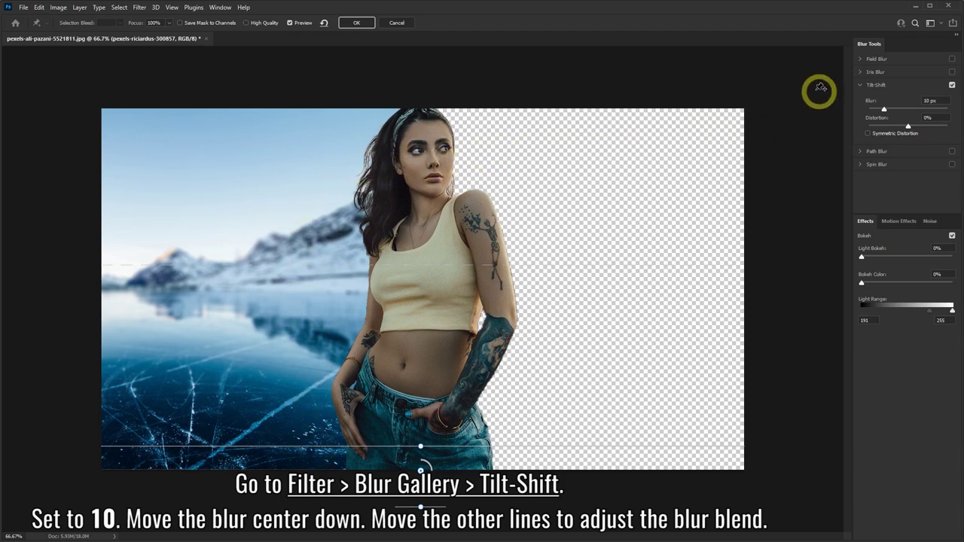
left_click(359, 25)
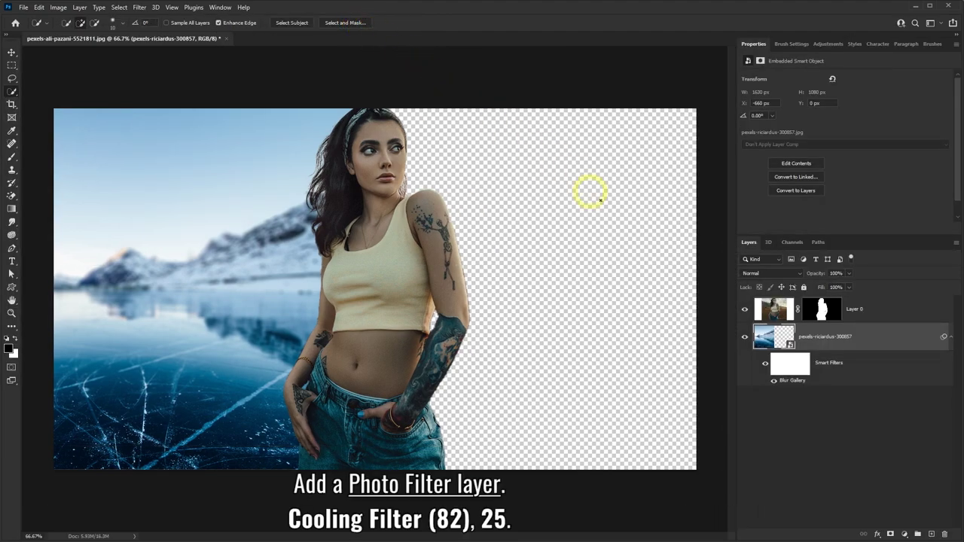
Step: Add a Cooling Filter (82) Photo Filter at 25% above the lake, and drag in the fire photo
left_click(905, 534)
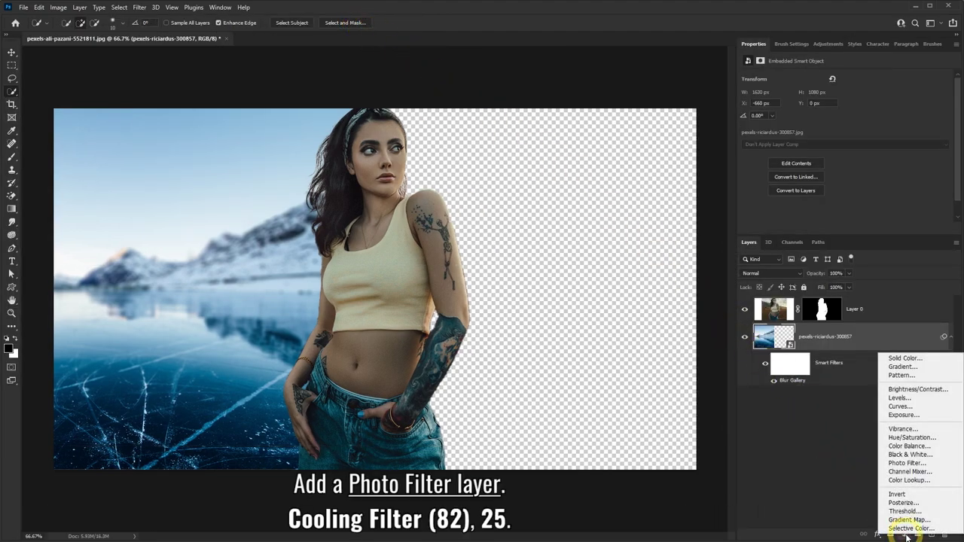
left_click(907, 463)
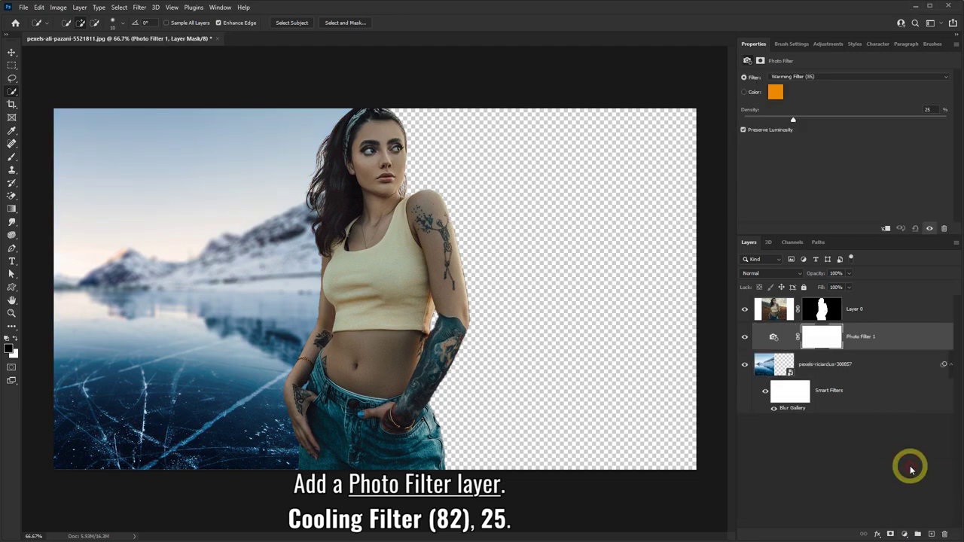
left_click(814, 78)
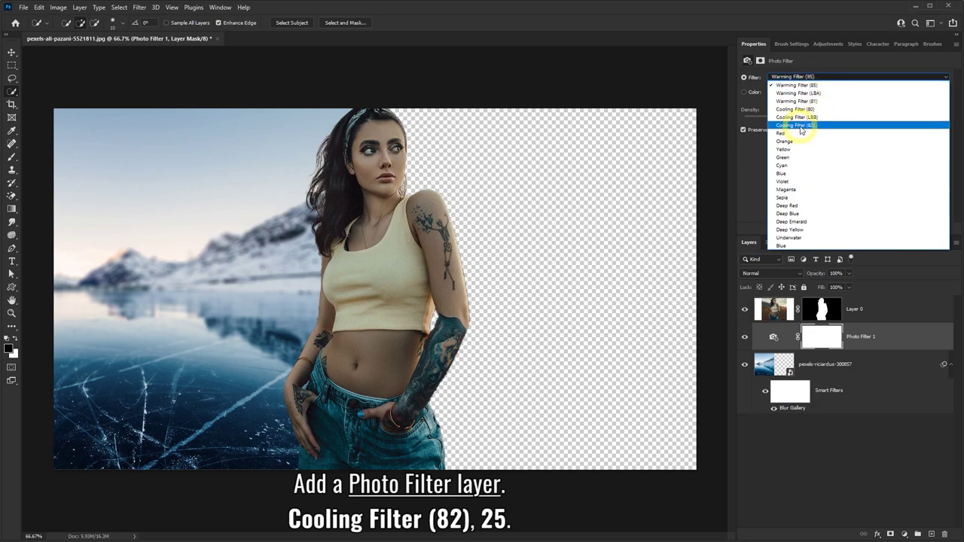
left_click(801, 126)
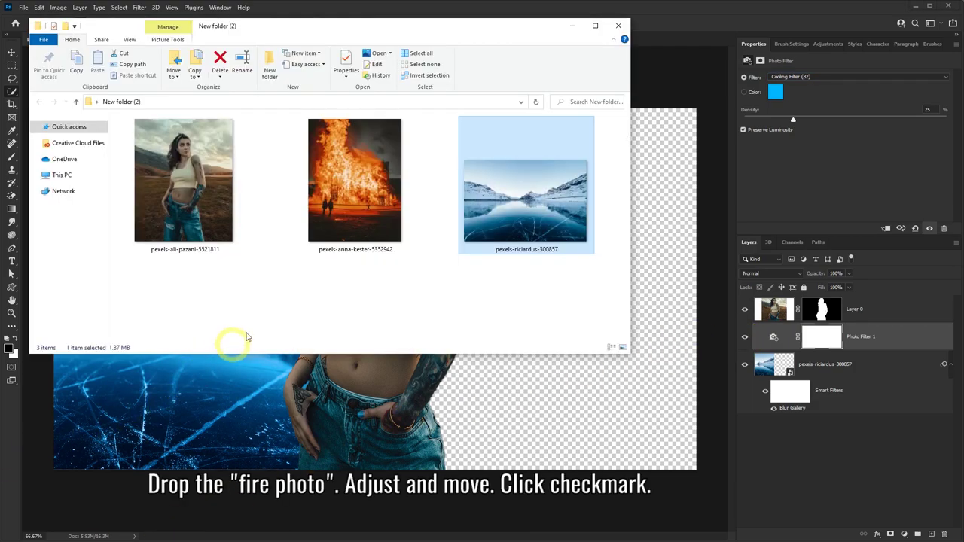
left_click(346, 213)
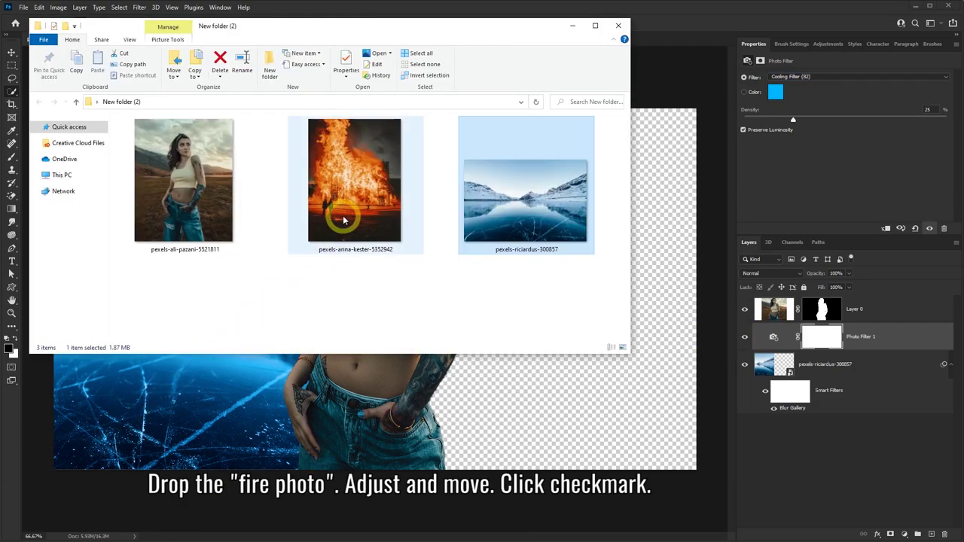
left_click_drag(354, 211, 490, 409)
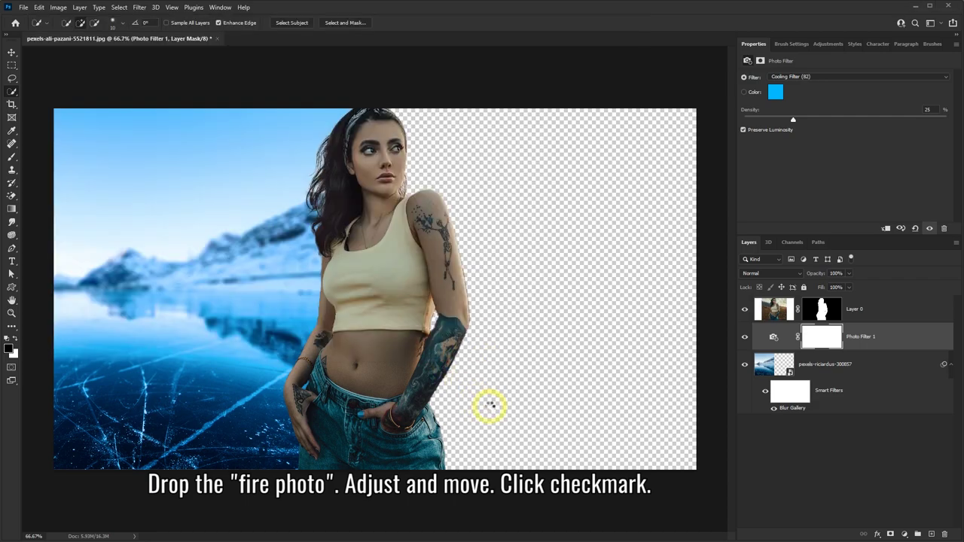
Step: Enlarge and position the fire photo to fill the canvas's right half, then commit it
left_click_drag(474, 370, 656, 380)
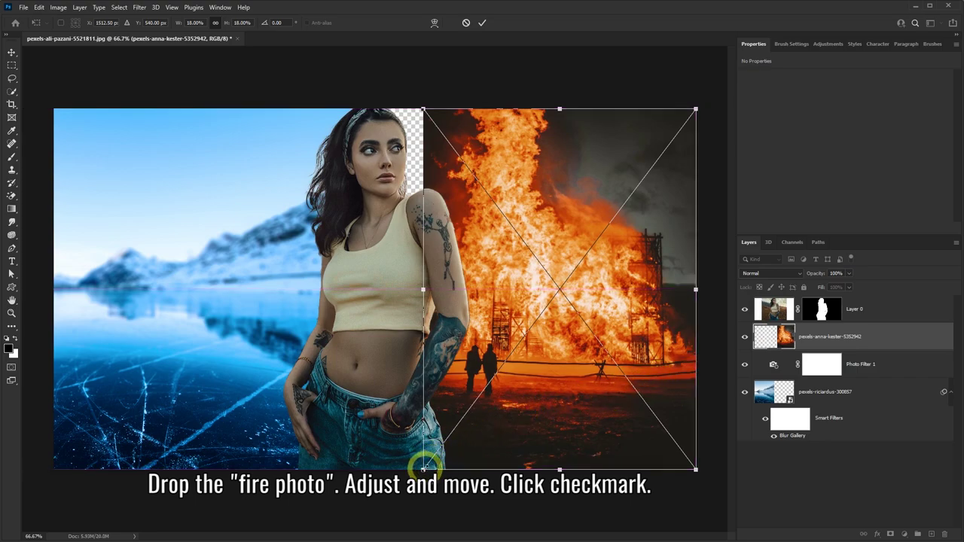
left_click_drag(423, 468, 331, 498)
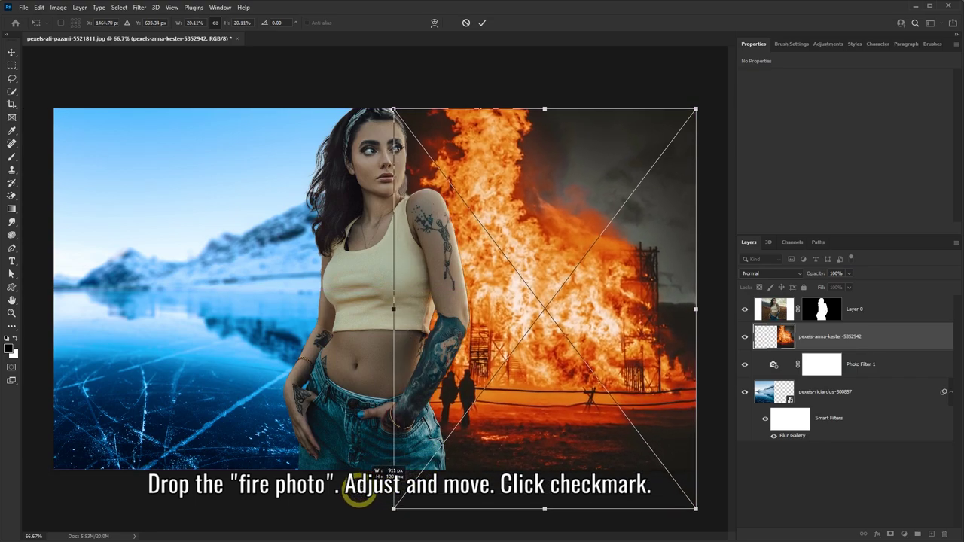
left_click_drag(470, 439, 484, 382)
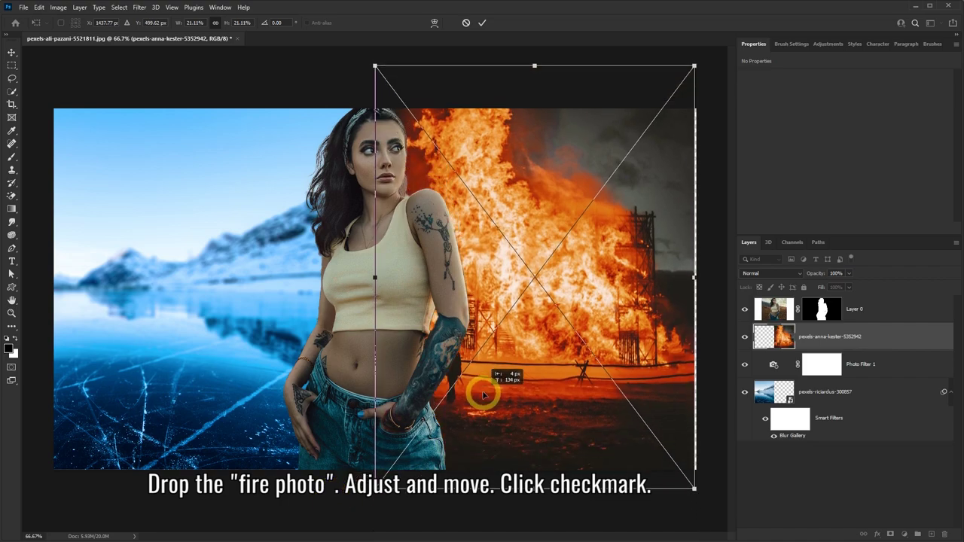
left_click_drag(375, 469, 371, 474)
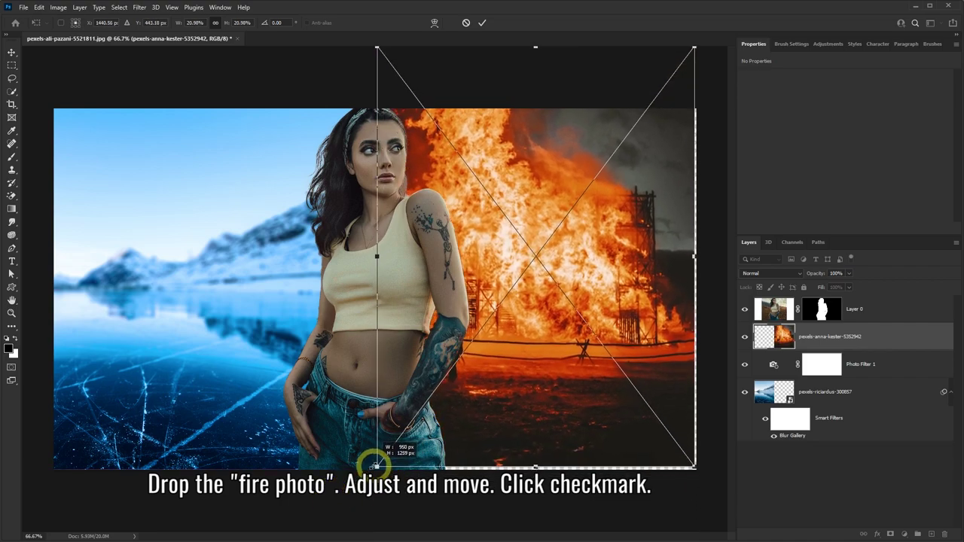
left_click_drag(524, 440, 529, 440)
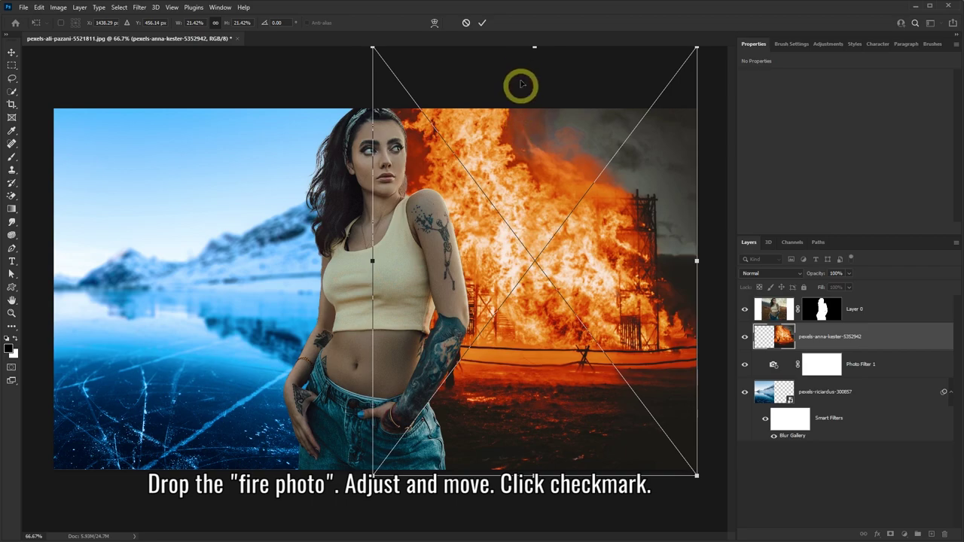
left_click(483, 24)
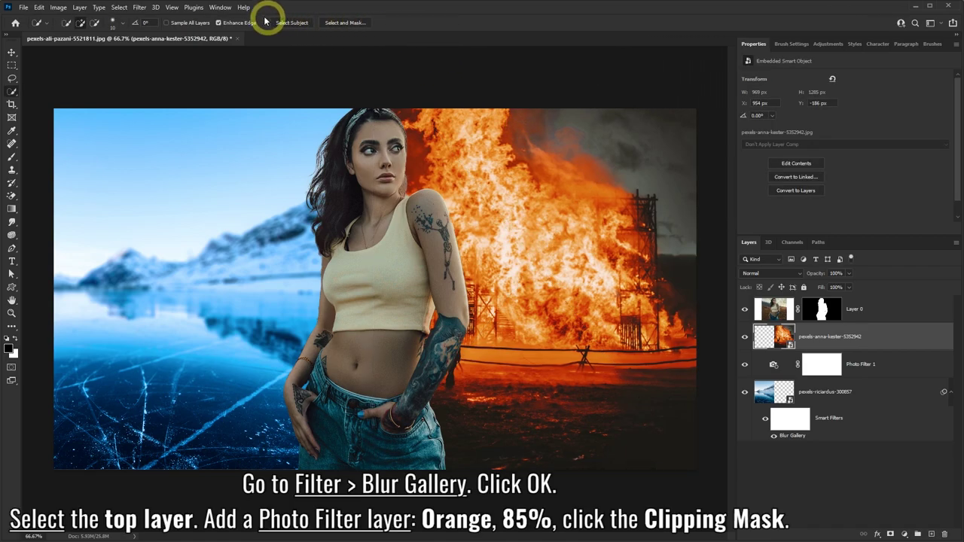
Step: Apply a 10 px Tilt-Shift Blur Gallery filter to the burning-structure layer
left_click(141, 10)
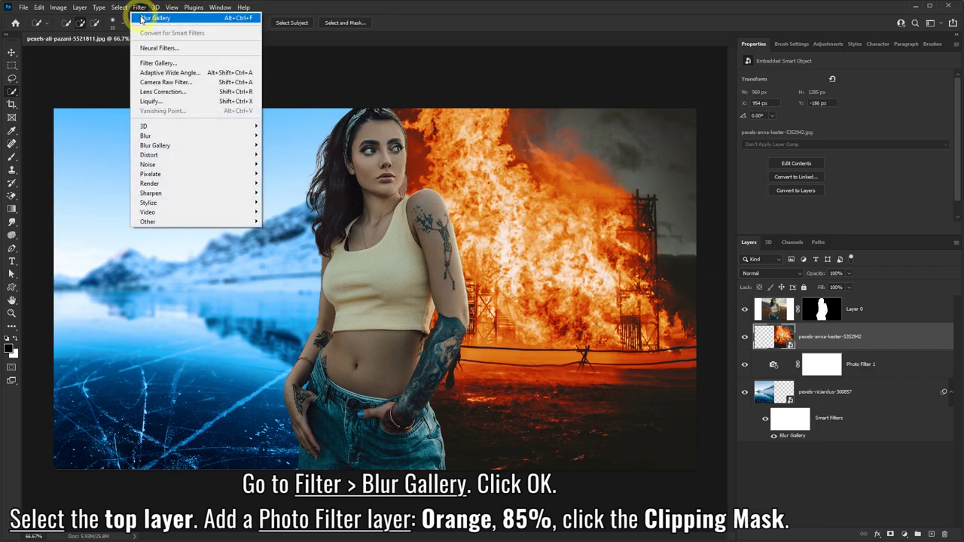
left_click(167, 19)
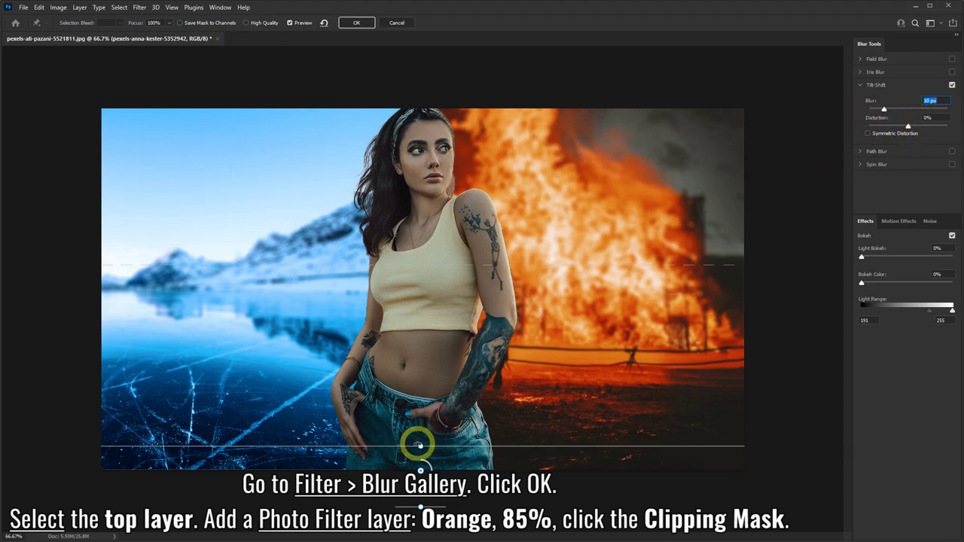
left_click(358, 24)
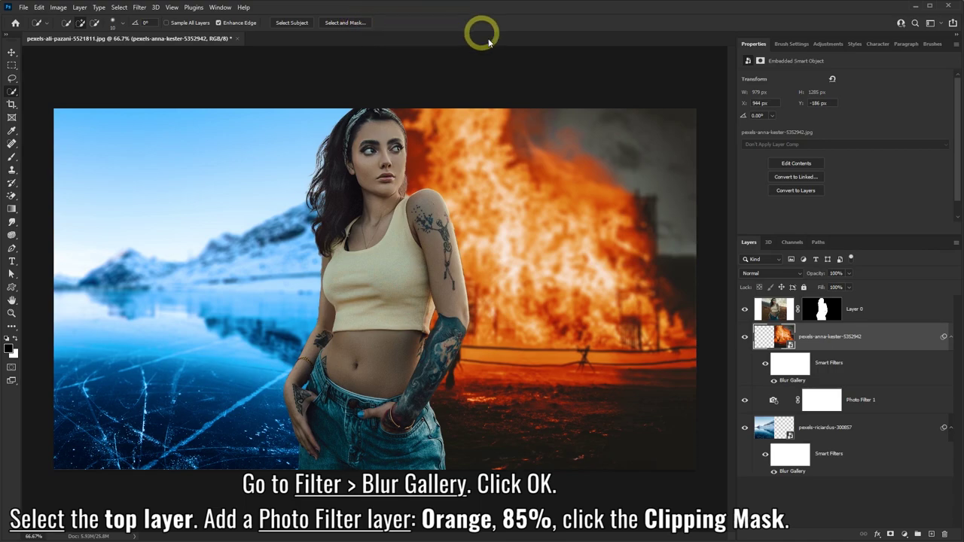
Step: Add an Orange Photo Filter at 85% density, clipped to the woman's Layer 0
left_click(892, 311)
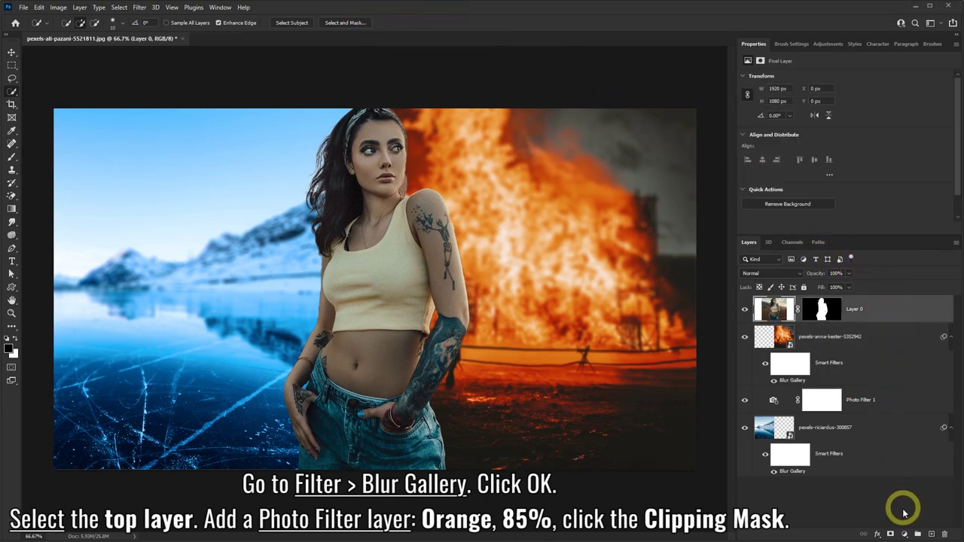
left_click(906, 535)
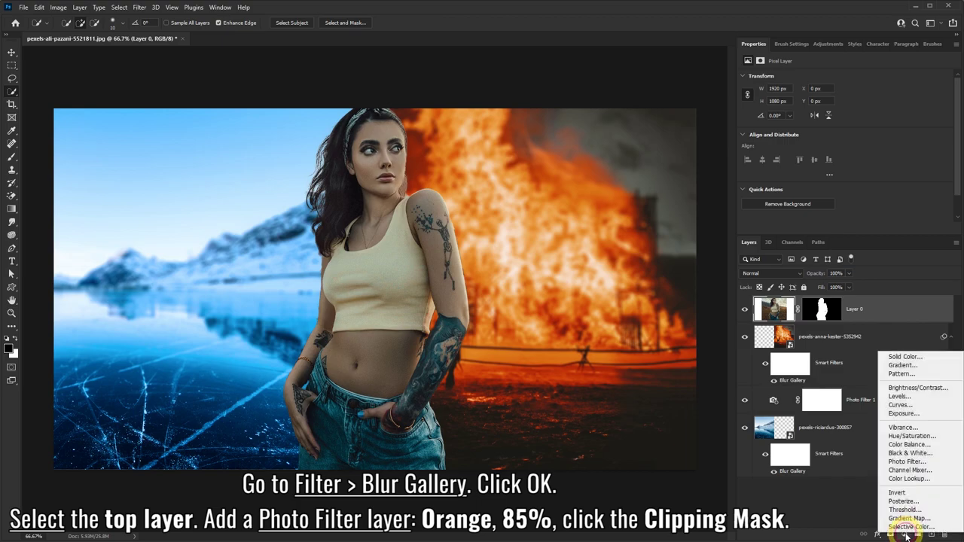
left_click(908, 462)
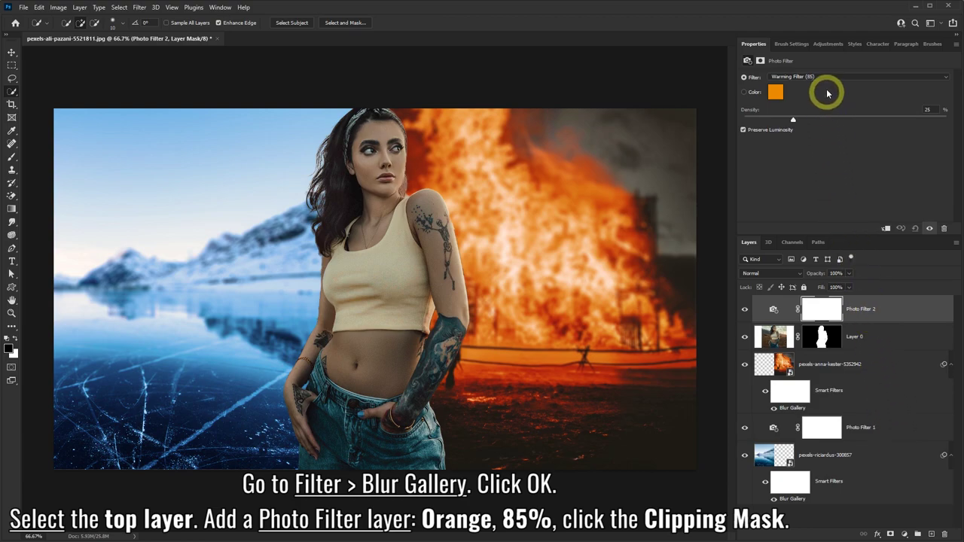
left_click(824, 78)
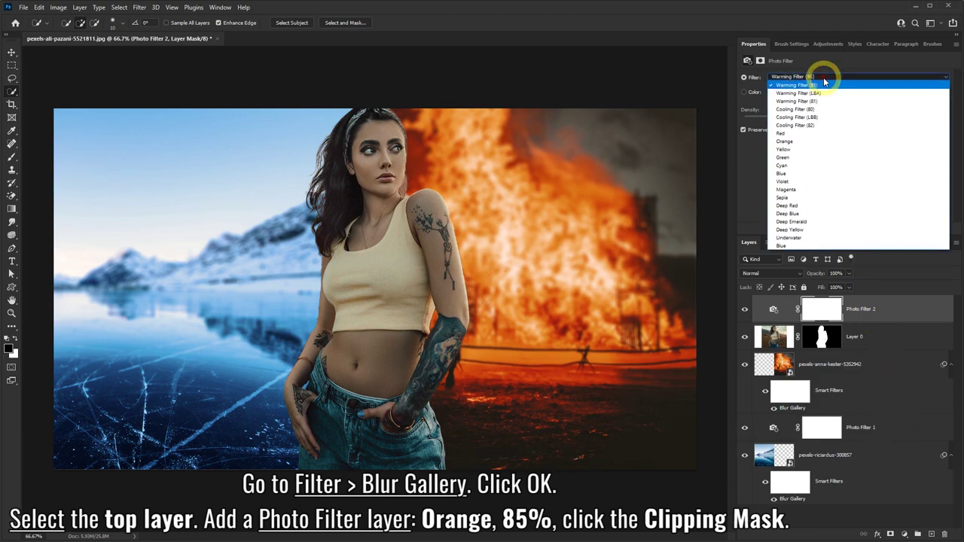
left_click(791, 144)
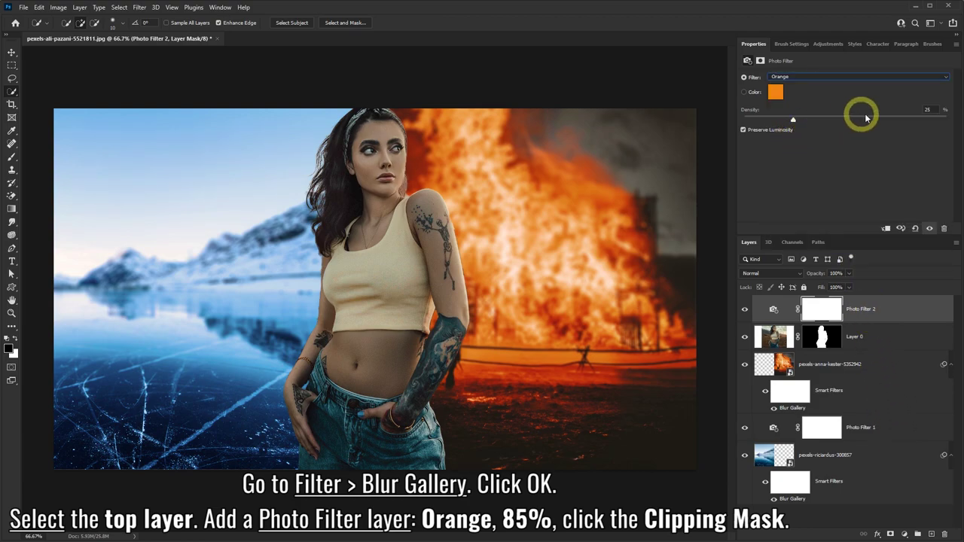
type("85")
left_click(926, 110)
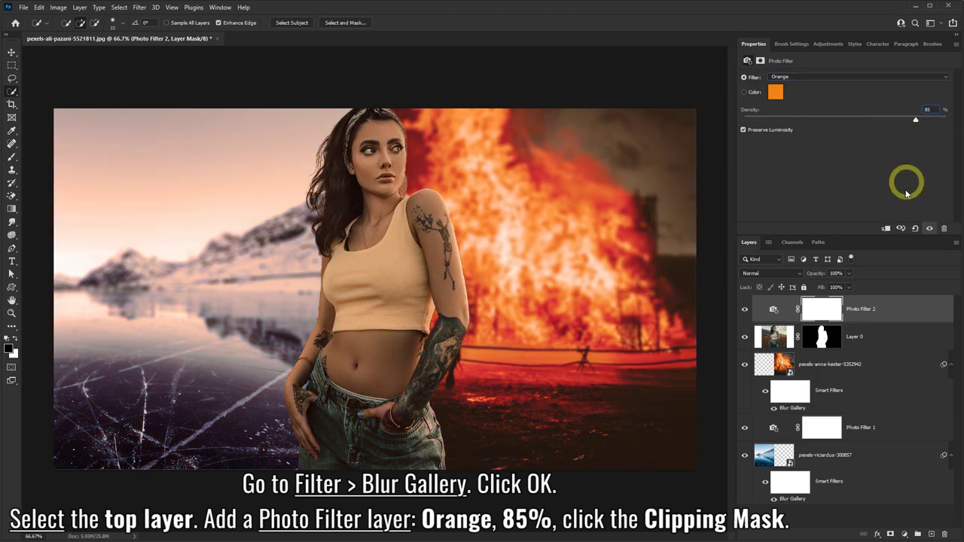
left_click(889, 229)
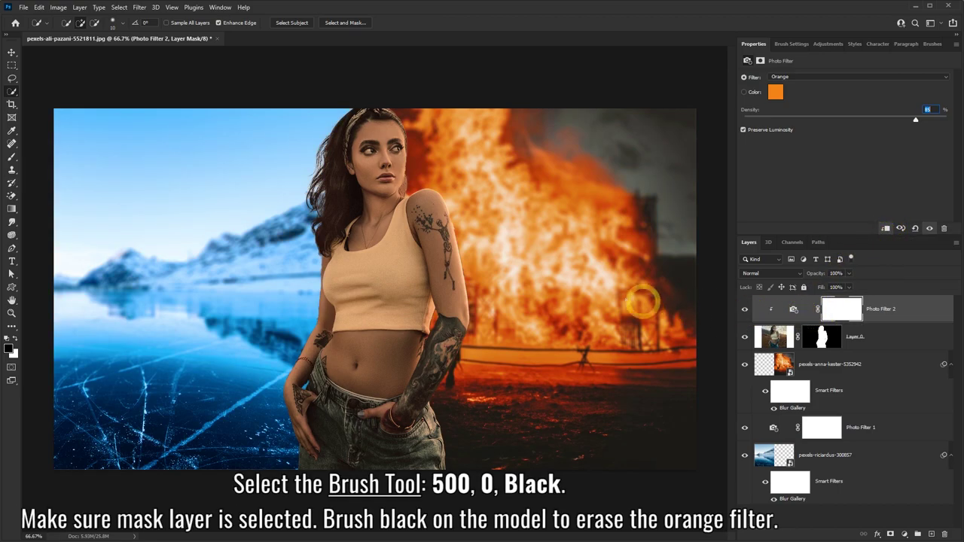
Step: Switch to the Brush Tool and set a soft 500 px brush with 0% hardness
right_click(12, 159)
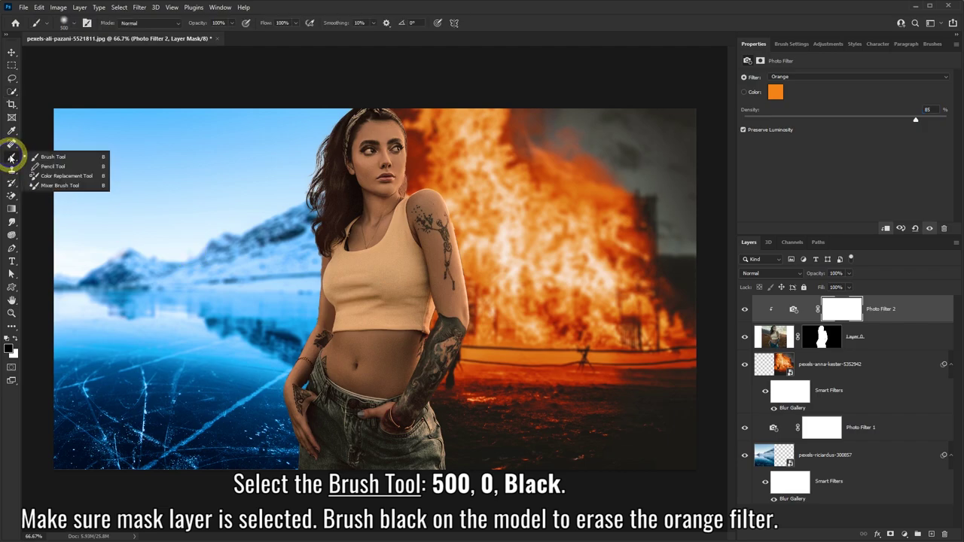
left_click(34, 158)
left_click(70, 23)
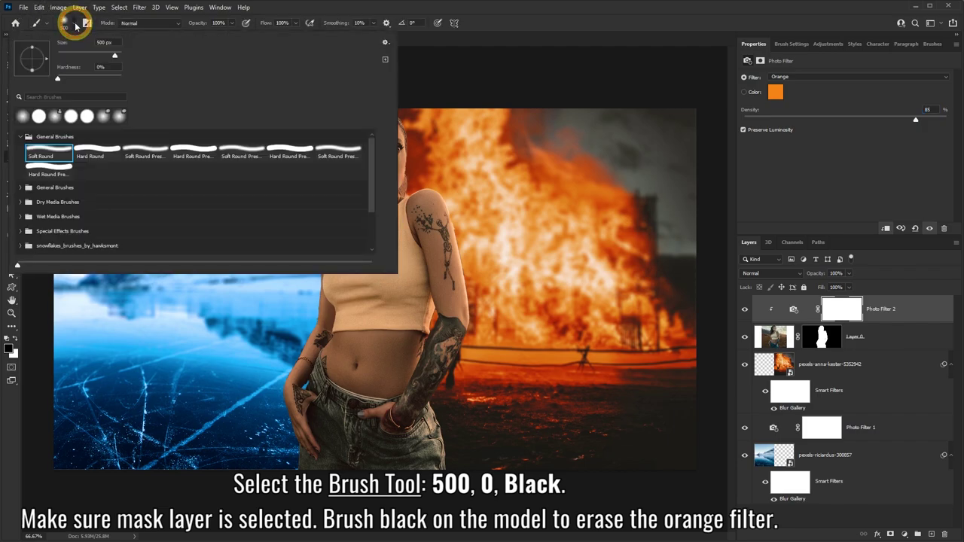
left_click(339, 15)
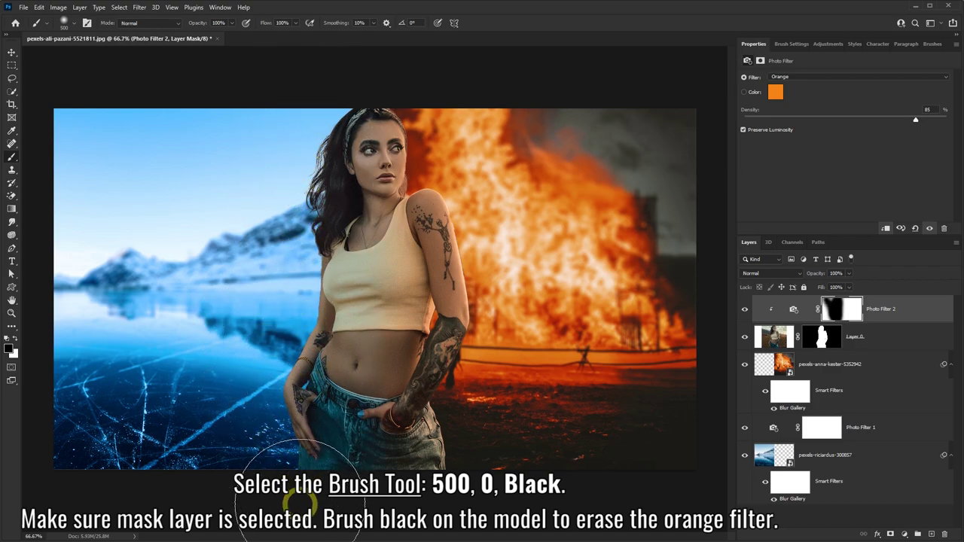
Step: Add a Cooling Filter (82) Photo Filter at 45%, clip it to the woman, and mask it off her fire side
left_click(904, 533)
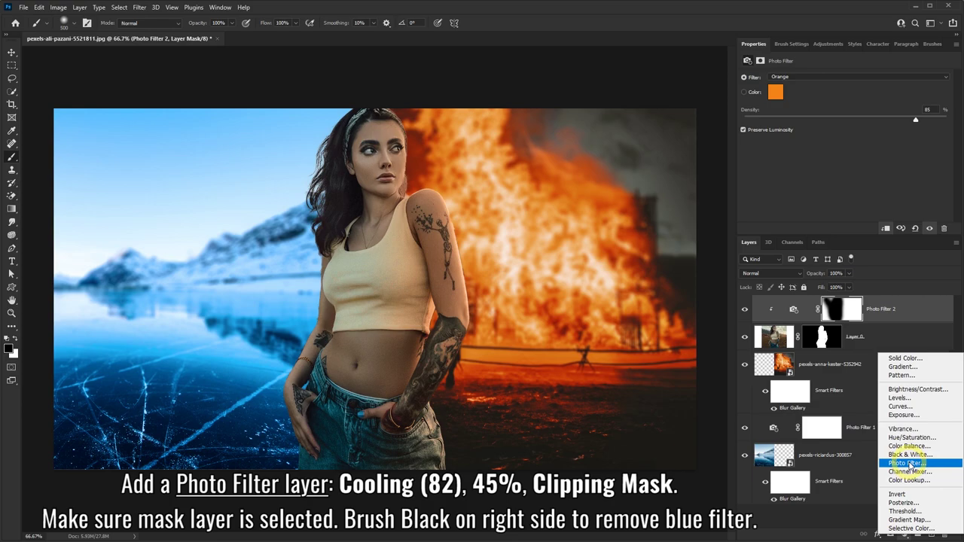
left_click(907, 462)
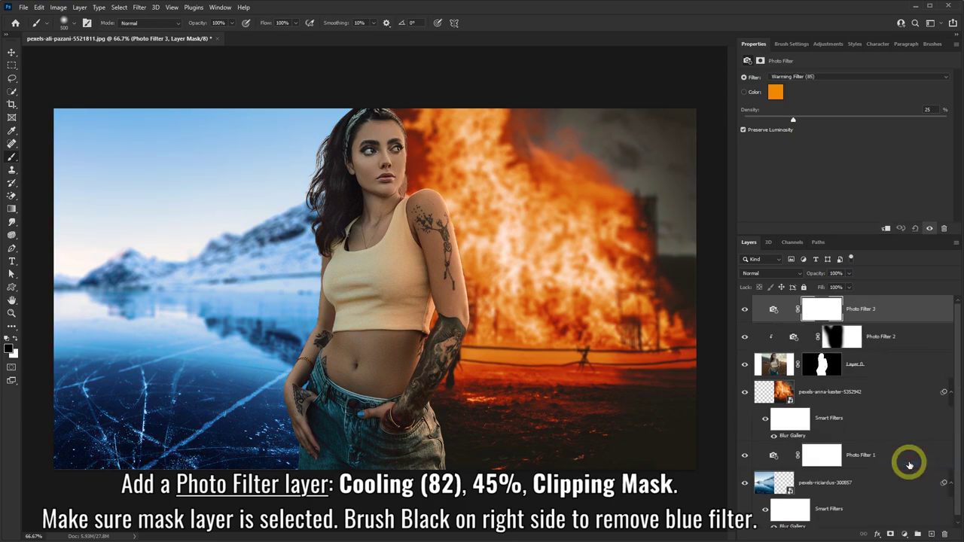
left_click(825, 77)
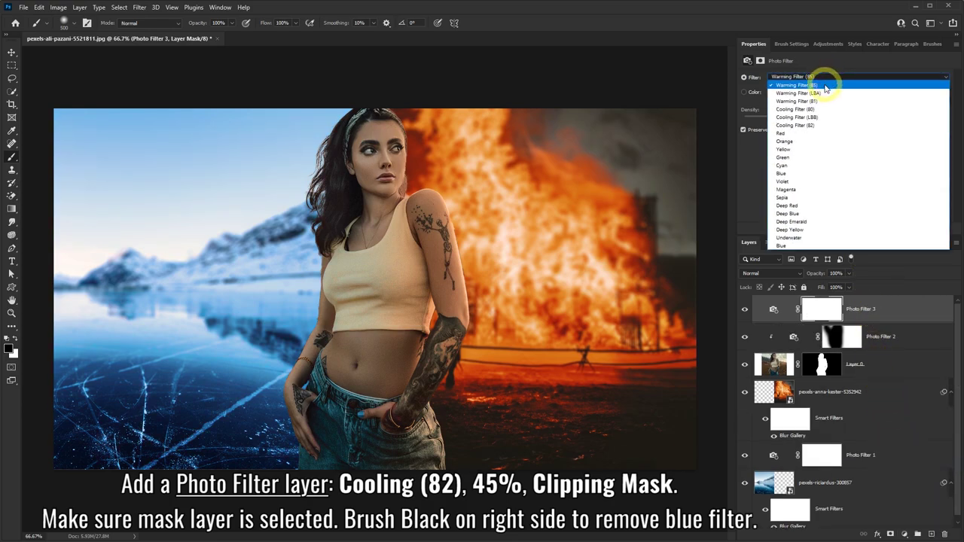
left_click(791, 127)
type("45")
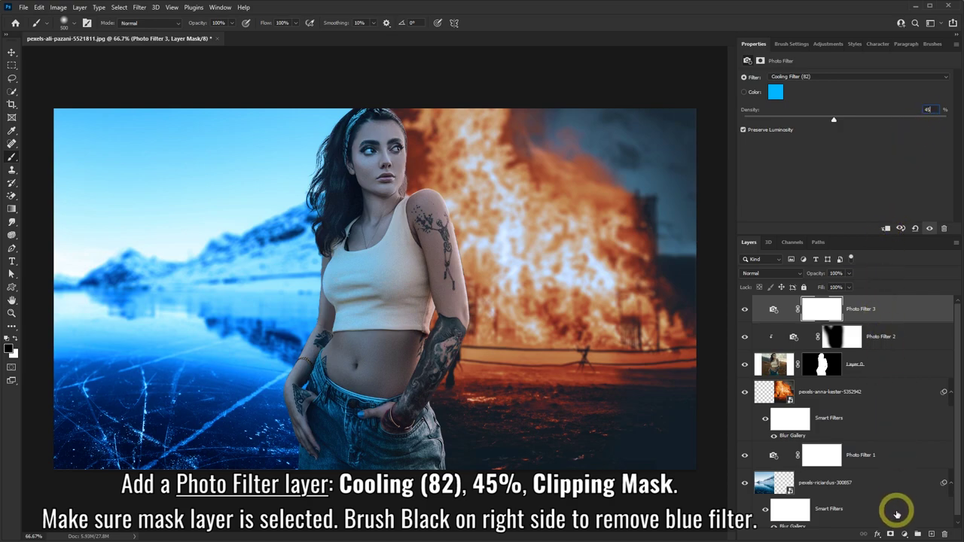
left_click(887, 231)
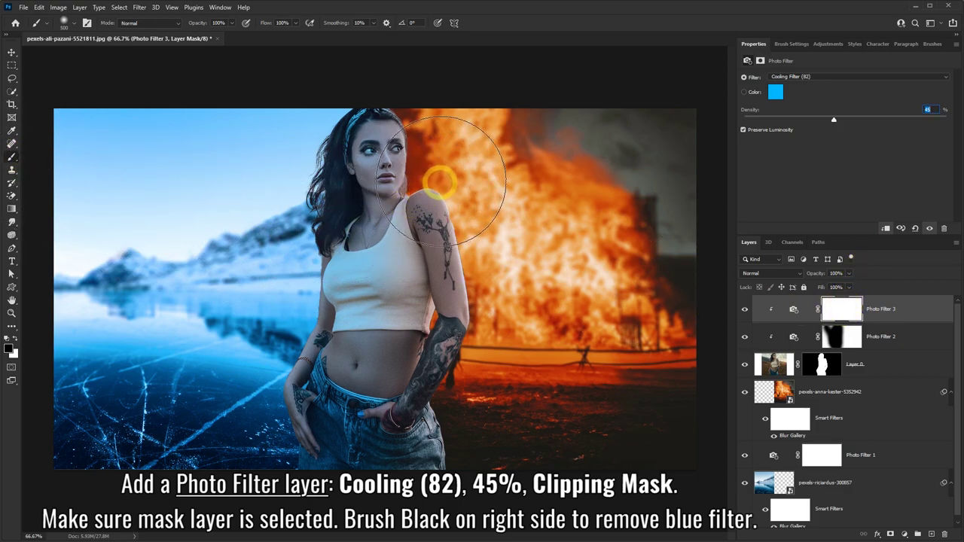
mouse_move(460, 150)
left_mouse_down()
mouse_move(474, 205)
mouse_move(482, 438)
mouse_move(463, 355)
mouse_move(452, 366)
mouse_move(442, 274)
mouse_move(448, 140)
mouse_move(461, 191)
mouse_move(460, 106)
mouse_move(483, 253)
mouse_move(490, 425)
mouse_move(480, 447)
mouse_move(444, 441)
mouse_move(437, 450)
mouse_move(490, 199)
mouse_move(458, 109)
mouse_move(489, 196)
mouse_move(479, 452)
left_mouse_up()
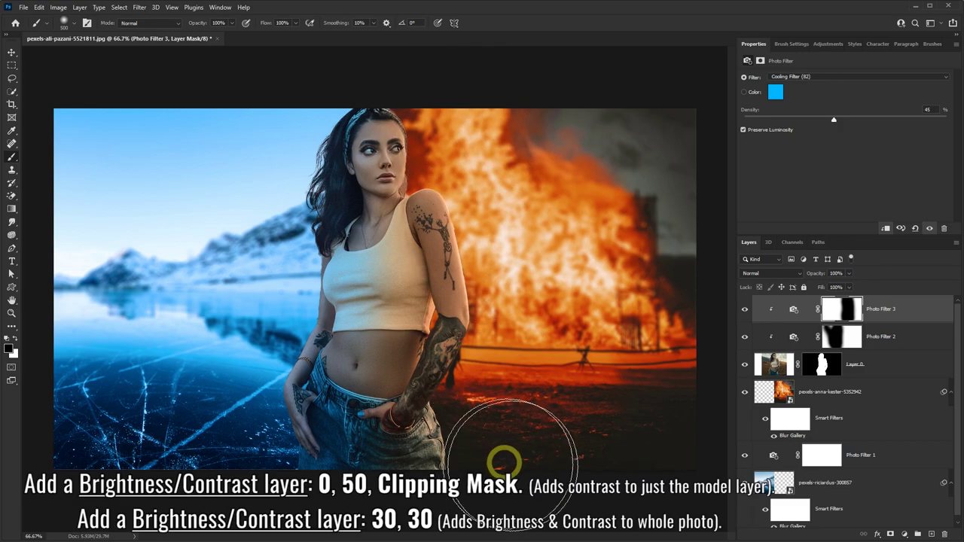
Step: Add a Brightness/Contrast layer set to 50, clipped to the woman
left_click(901, 533)
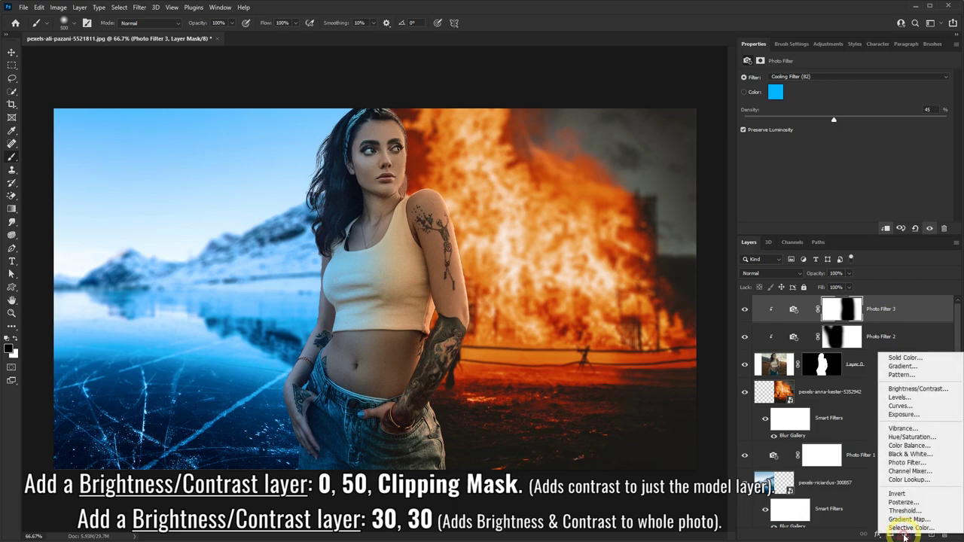
left_click(915, 390)
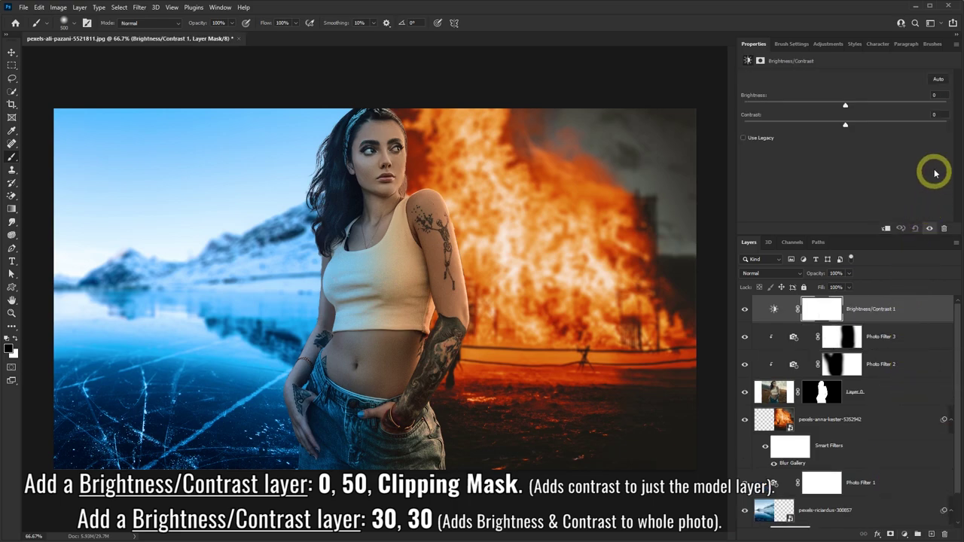
type("50")
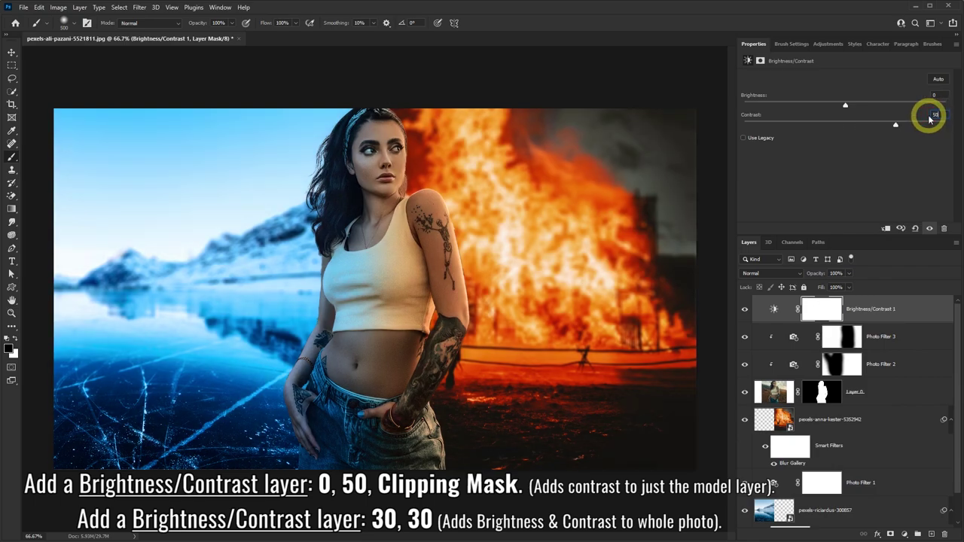
left_click(887, 228)
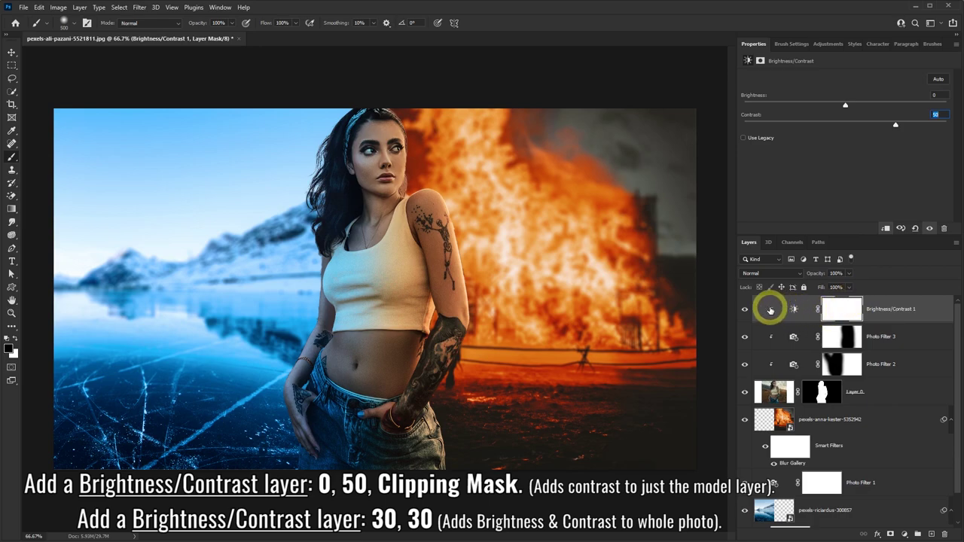
Step: Add a second Brightness/Contrast layer with brightness and contrast of 30
left_click(906, 535)
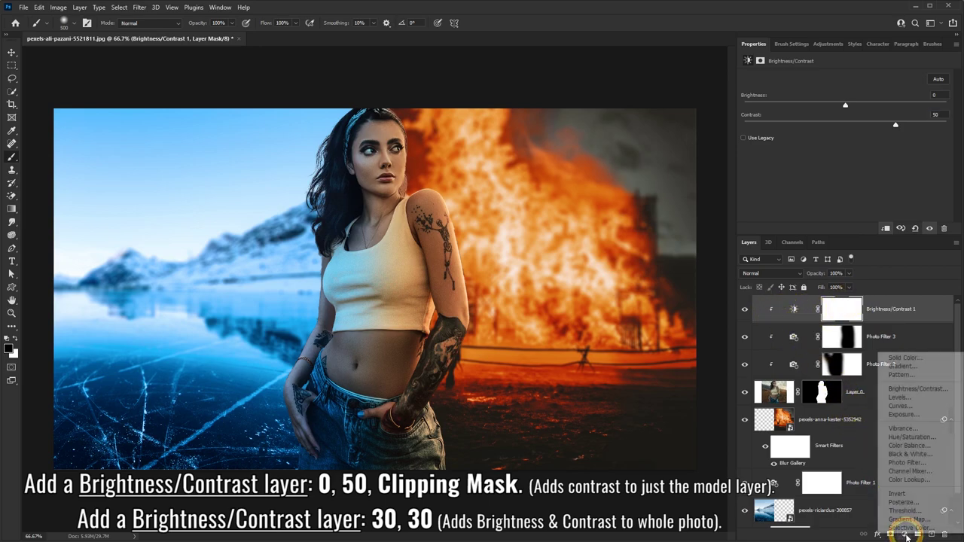
left_click(916, 390)
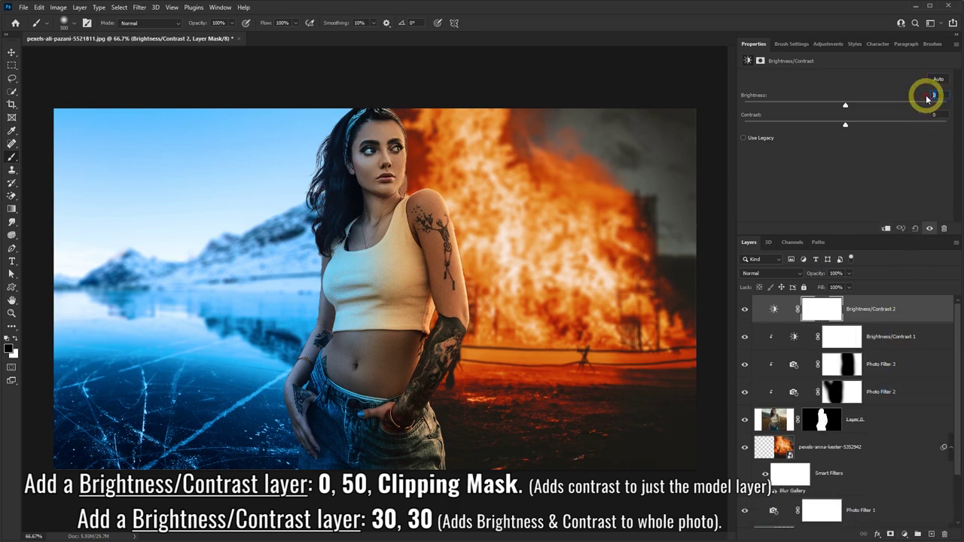
type("30")
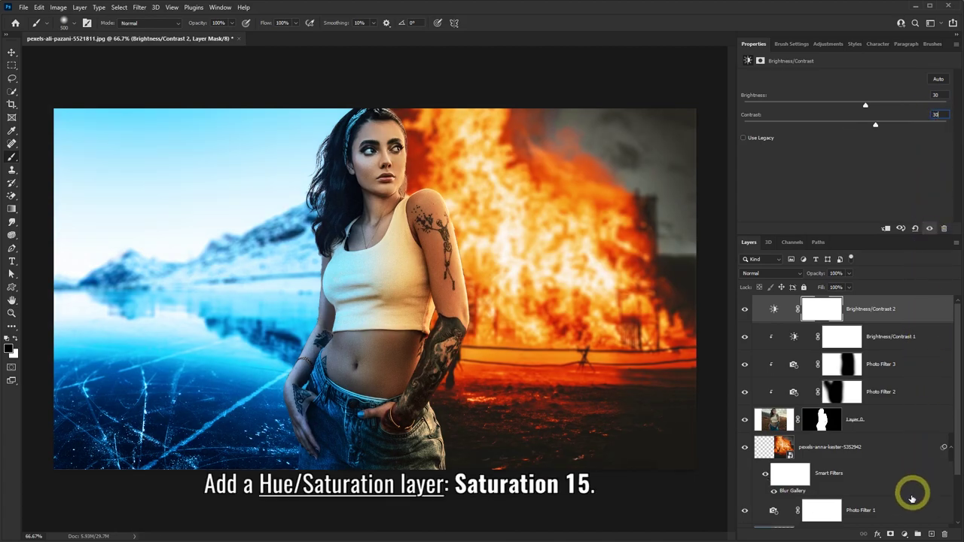
Step: Add a Hue/Saturation adjustment layer with Saturation +15
left_click(904, 534)
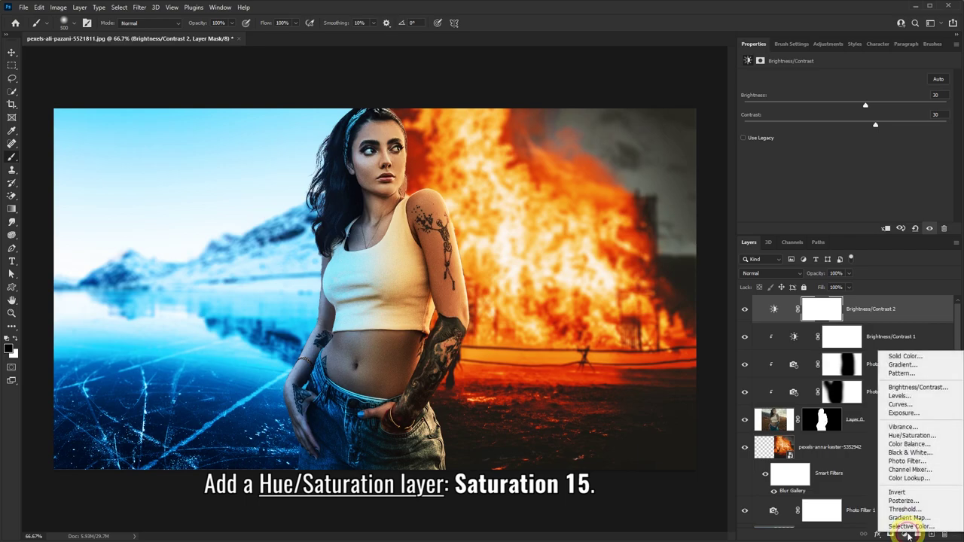
left_click(912, 436)
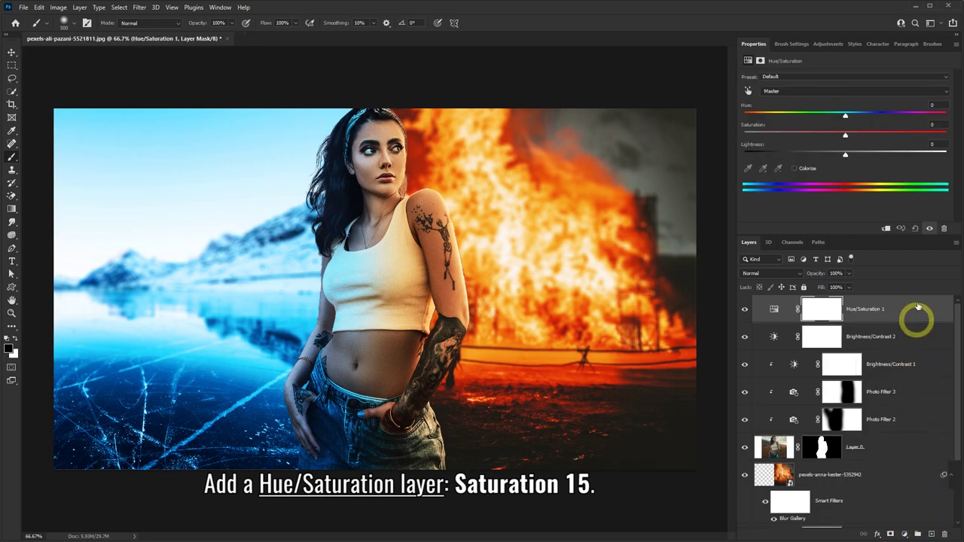
left_click(932, 125)
type("15")
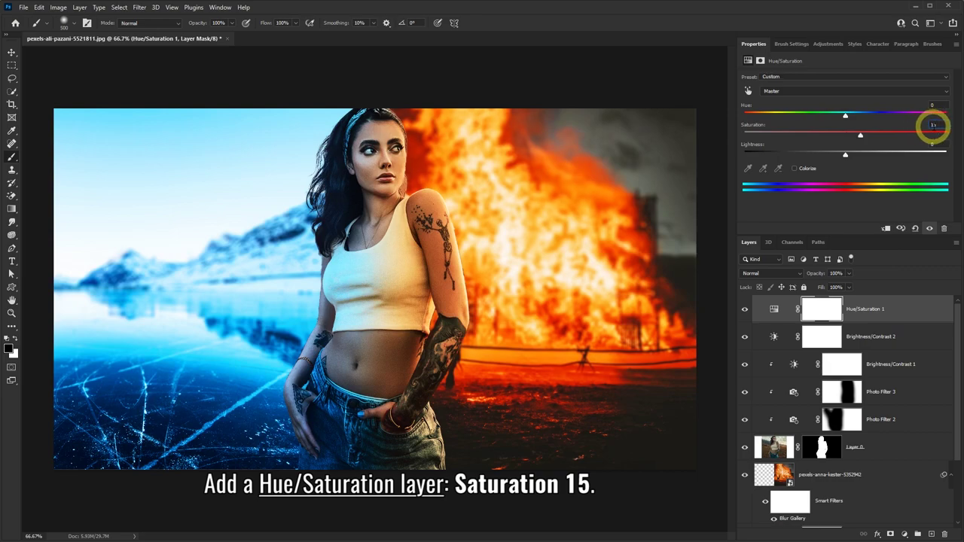
key("Return")
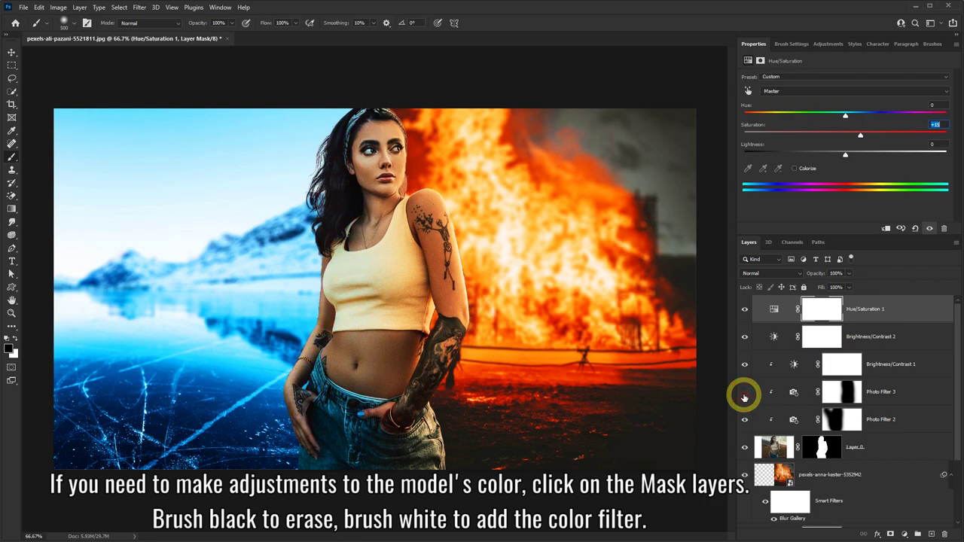
Step: Repaint the Photo Filter 3 mask, white over the model, then black from her torso up
left_click(843, 394)
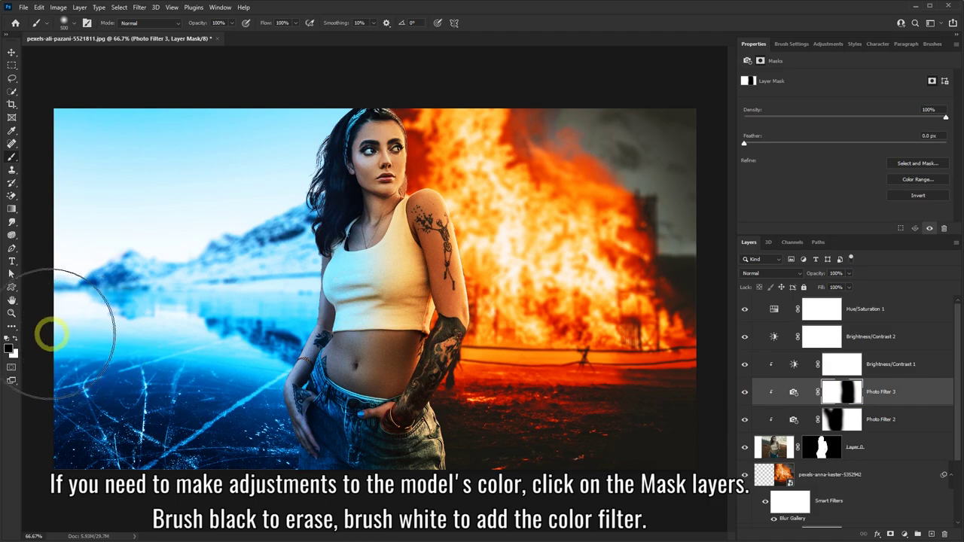
left_click(16, 339)
mouse_move(295, 198)
left_mouse_down()
mouse_move(366, 183)
mouse_move(409, 397)
mouse_move(467, 241)
mouse_move(419, 171)
mouse_move(409, 322)
left_mouse_up()
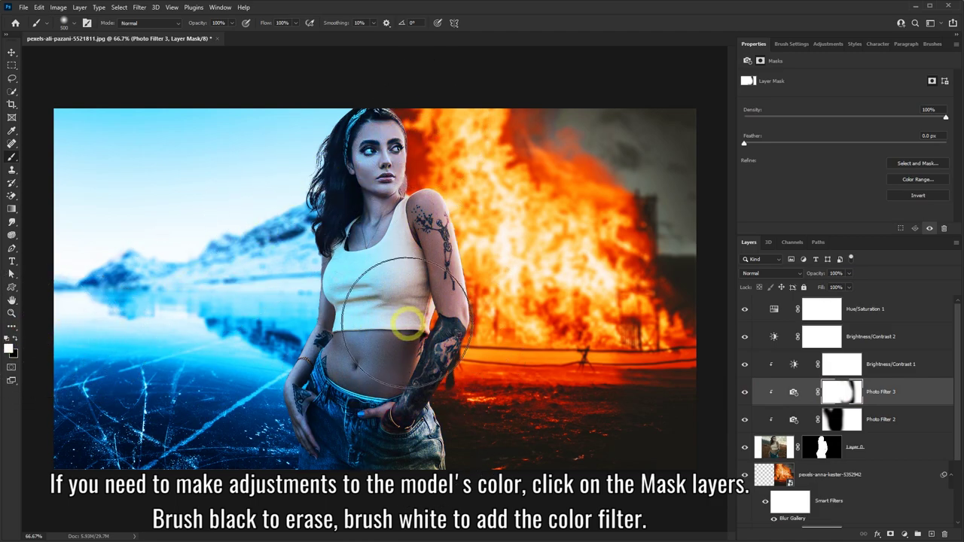
left_click(16, 339)
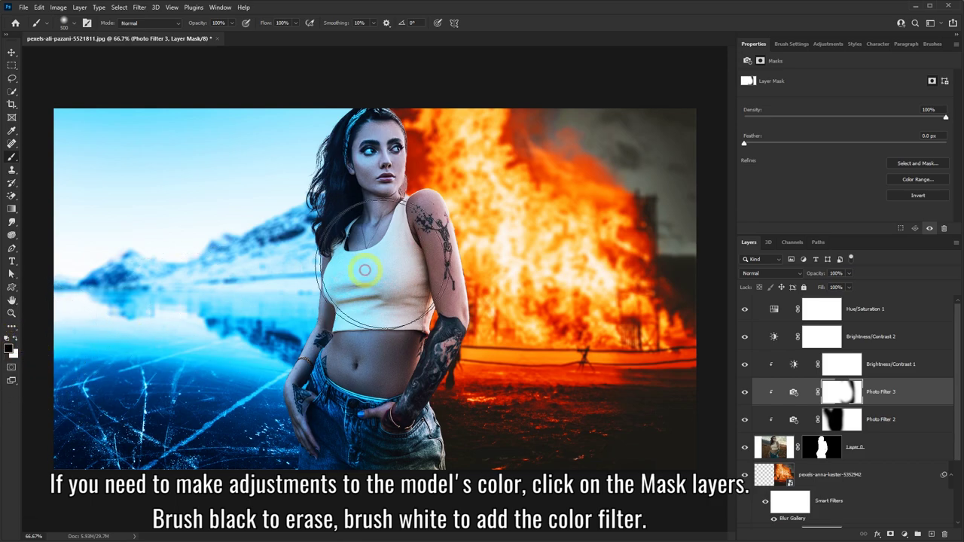
mouse_move(362, 263)
left_mouse_down()
mouse_move(454, 130)
mouse_move(505, 226)
mouse_move(467, 430)
mouse_move(446, 340)
mouse_move(459, 80)
mouse_move(686, 280)
left_mouse_up()
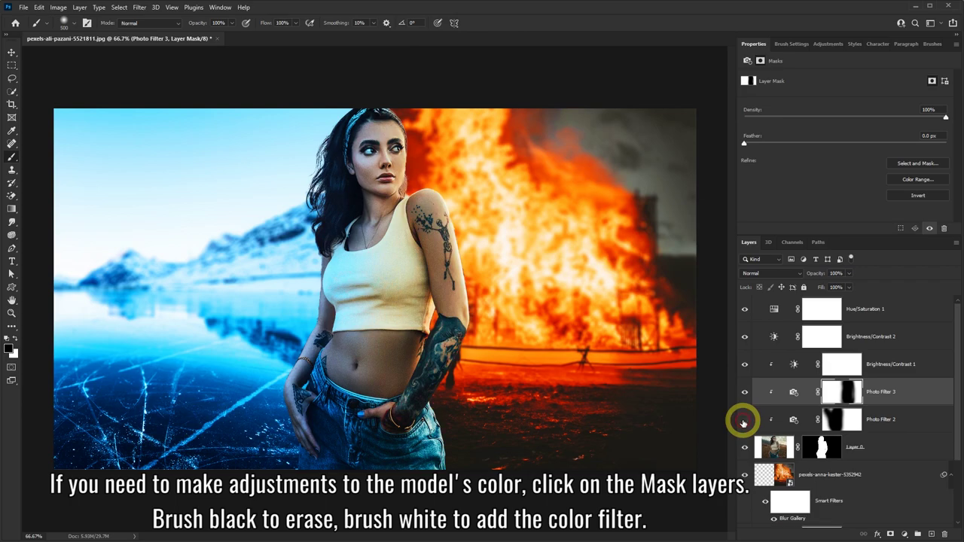
Step: Repaint the Photo Filter 2 mask, black around face and hair, white over the flames and ground
left_click(836, 420)
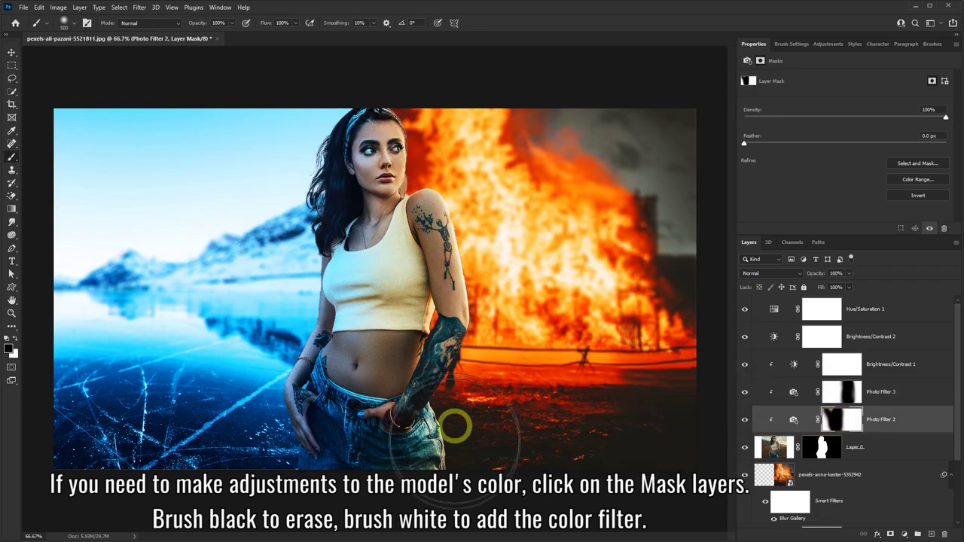
left_click_drag(412, 170, 344, 150)
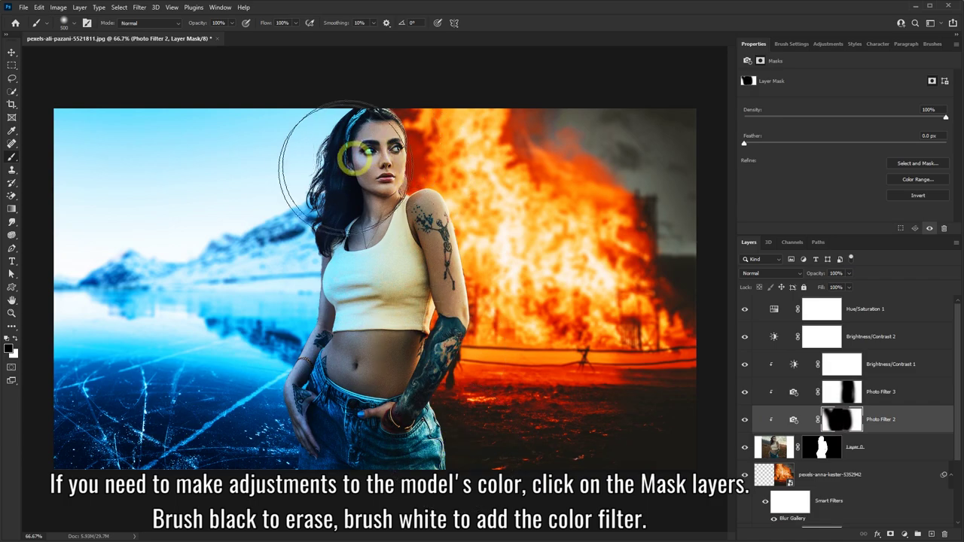
left_click(14, 338)
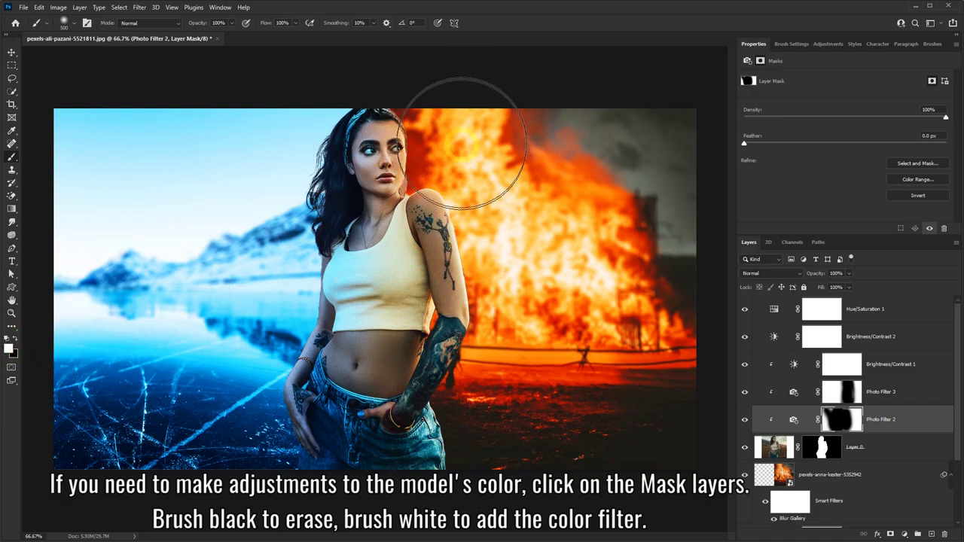
mouse_move(344, 276)
left_mouse_down()
mouse_move(470, 161)
mouse_move(490, 194)
mouse_move(467, 442)
mouse_move(459, 422)
left_mouse_up()
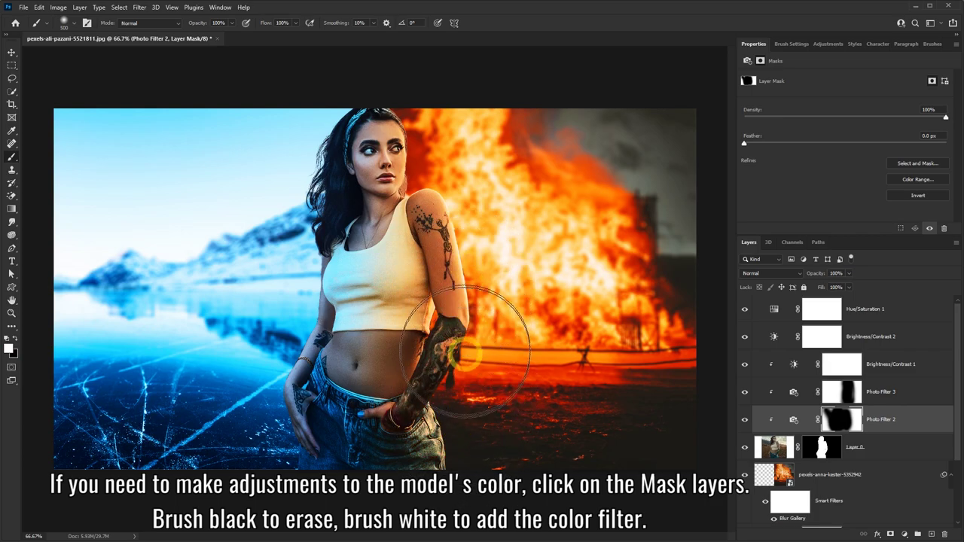
mouse_move(459, 207)
left_mouse_down()
mouse_move(478, 107)
mouse_move(459, 97)
mouse_move(509, 175)
left_mouse_up()
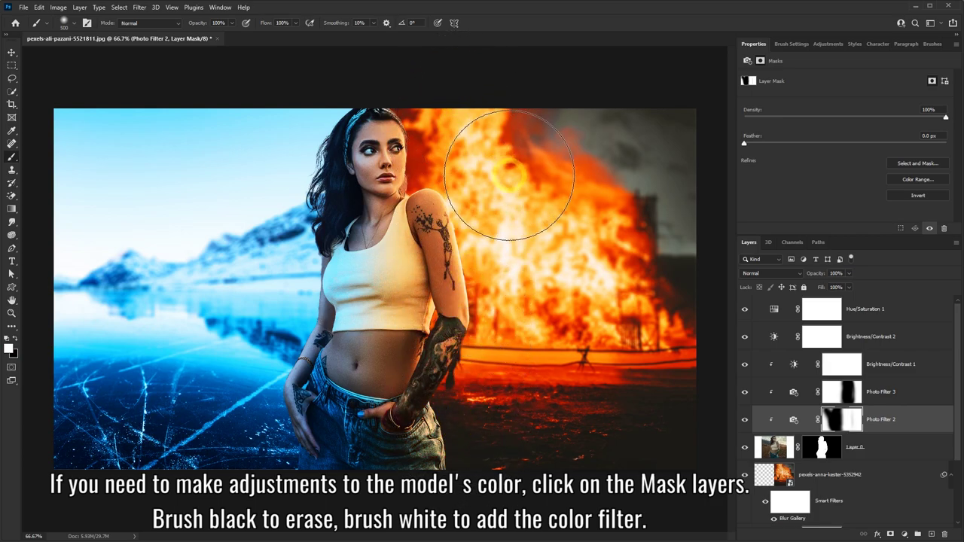
left_click_drag(542, 445, 550, 445)
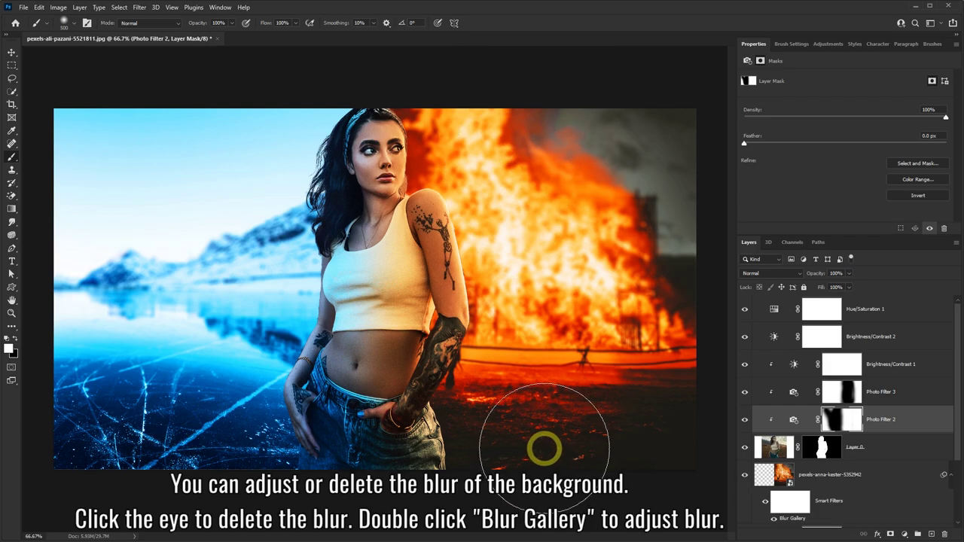
scroll(790, 446, "down", 1)
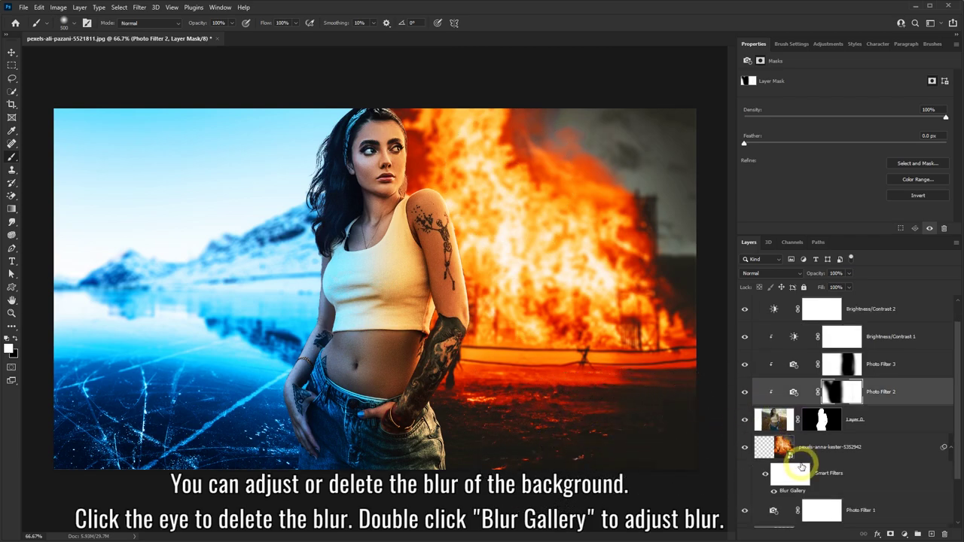
scroll(797, 463, "down", 1)
scroll(798, 474, "down", 1)
scroll(797, 477, "down", 1)
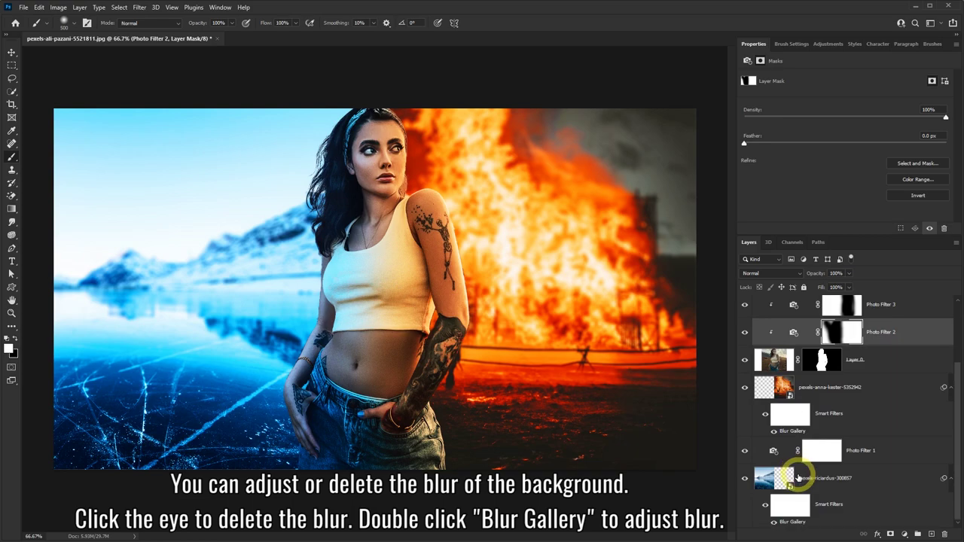
left_click(765, 415)
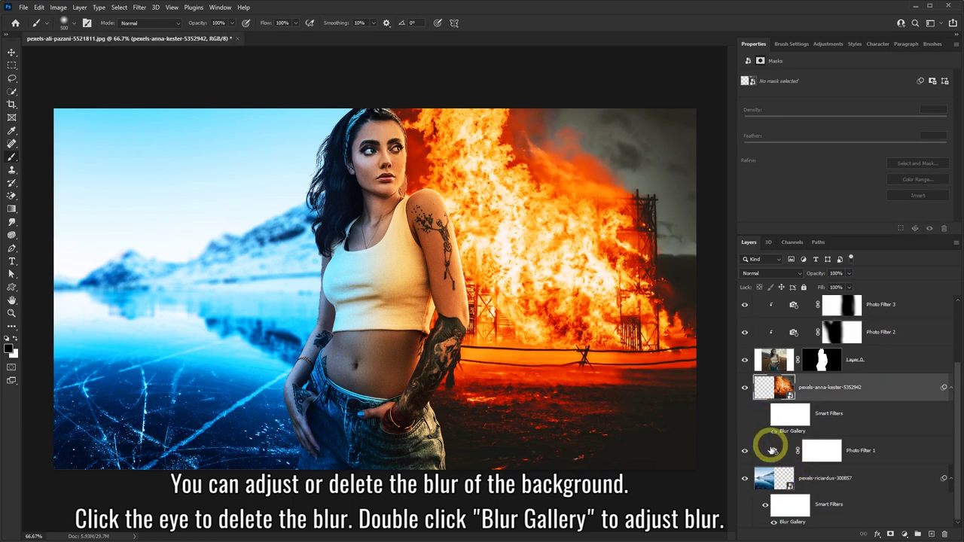
left_click(766, 510)
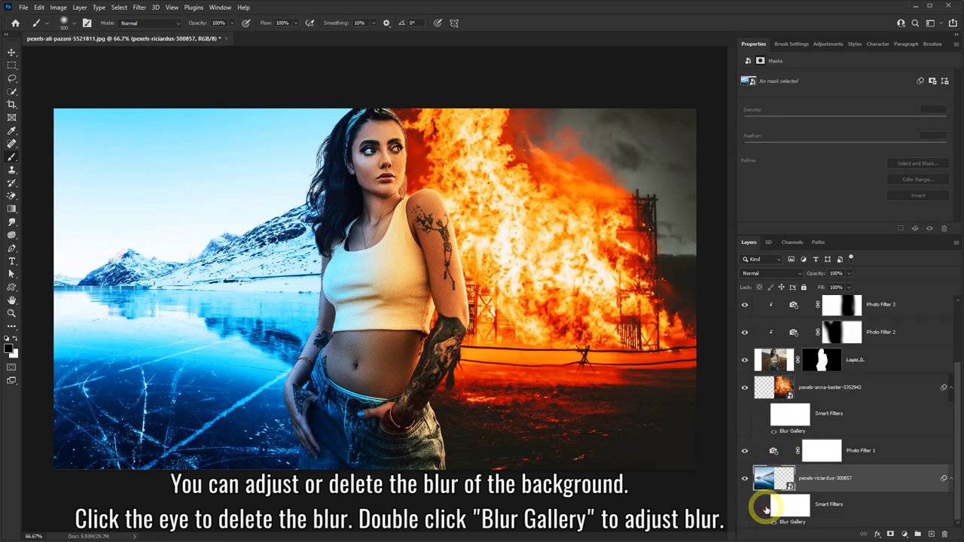
left_click(765, 505)
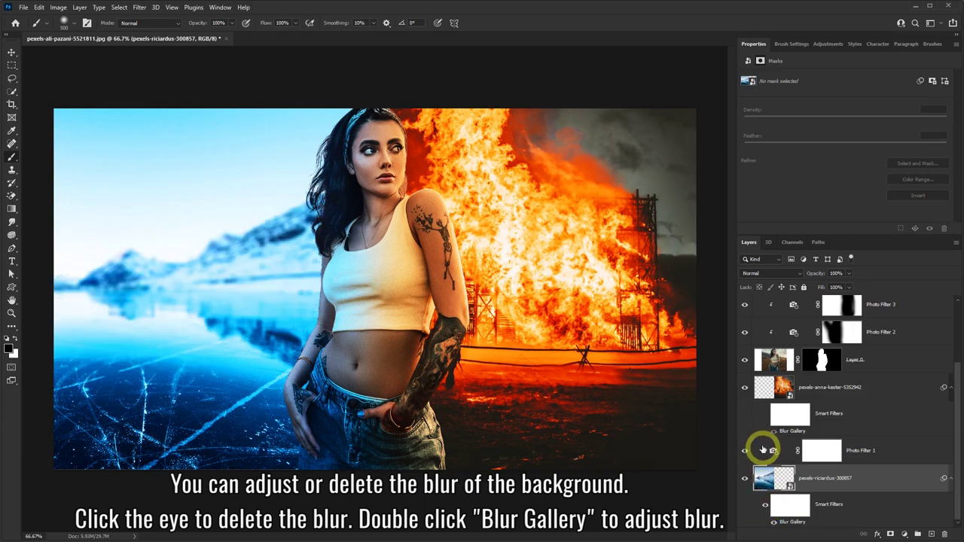
left_click(765, 416)
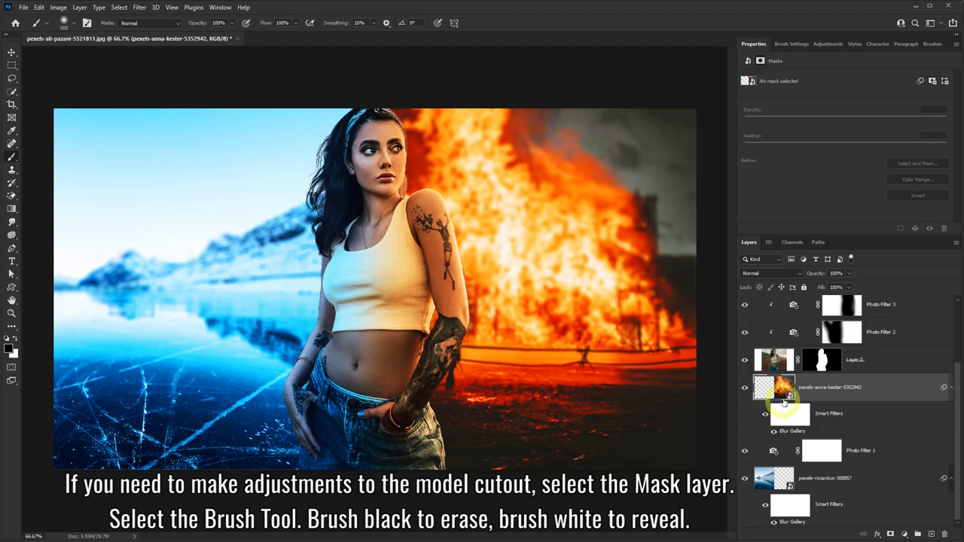
Step: Select the Layer 0 mask and set up a 10 px black brush for edge cleanup
left_click(819, 362)
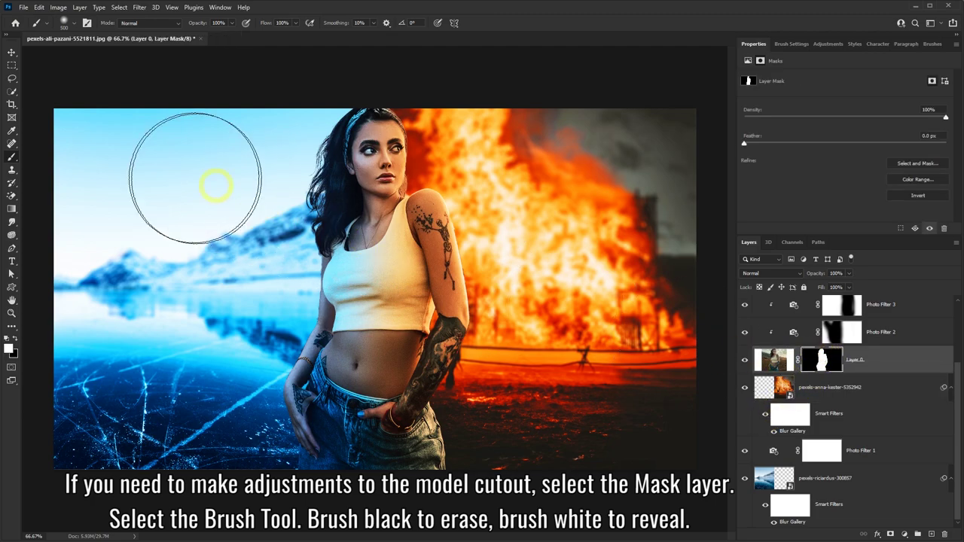
left_click(12, 156)
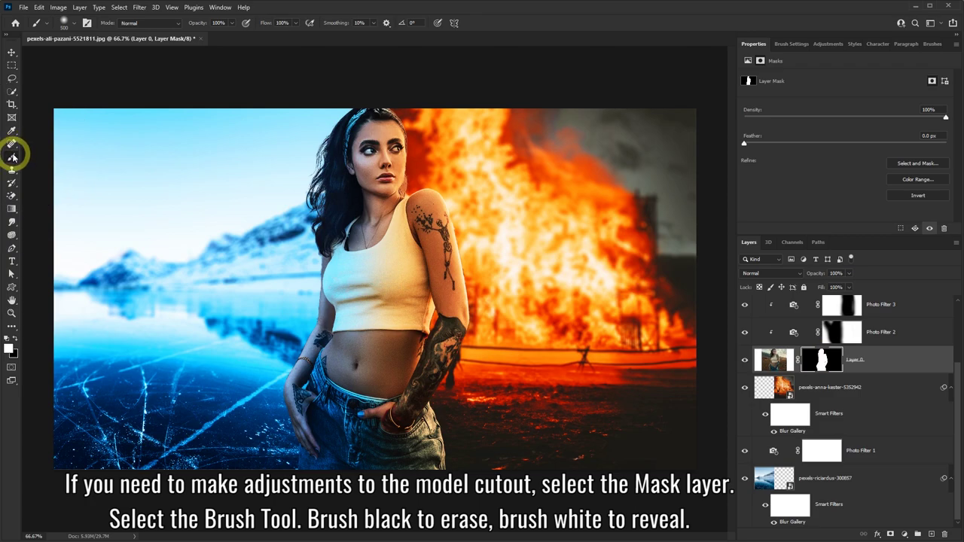
left_click(74, 24)
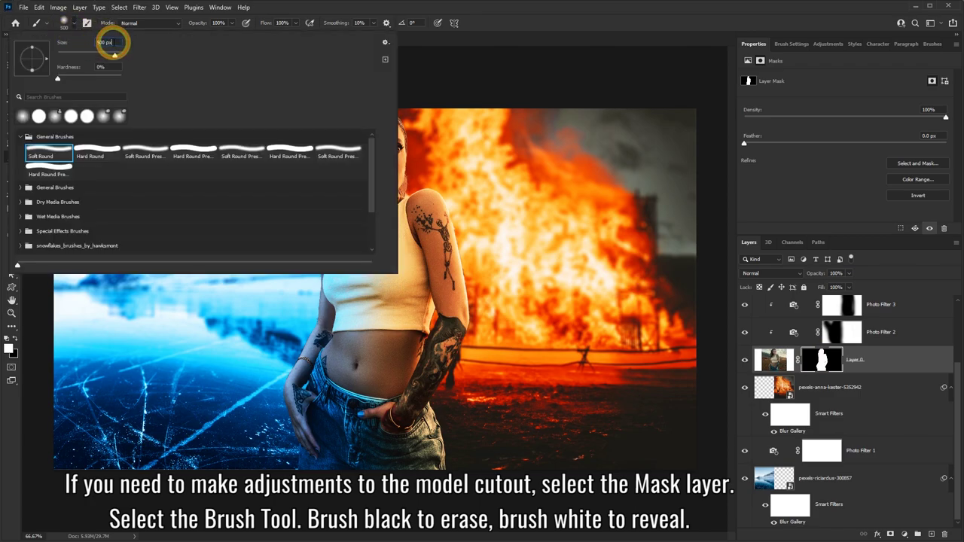
type("10")
left_click(95, 68)
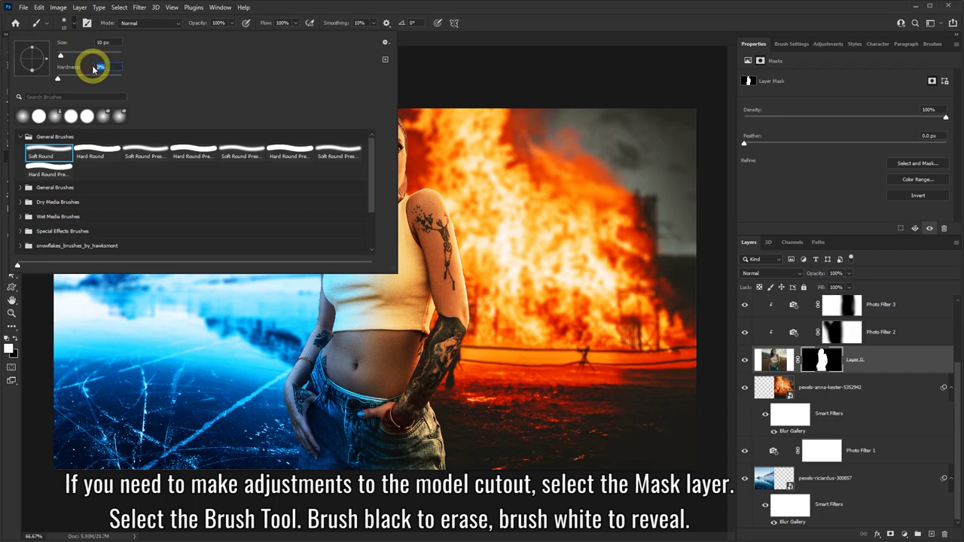
type("90")
left_click(338, 41)
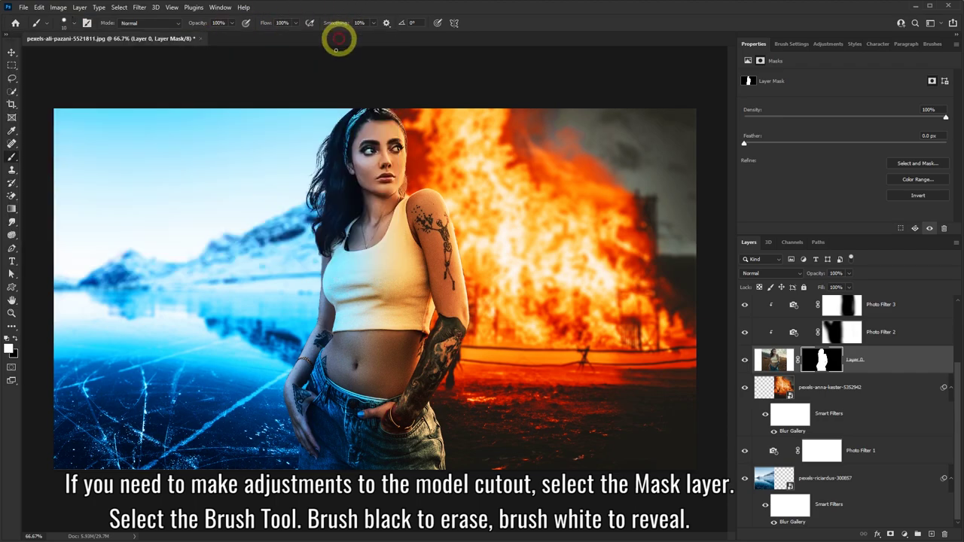
left_click(15, 338)
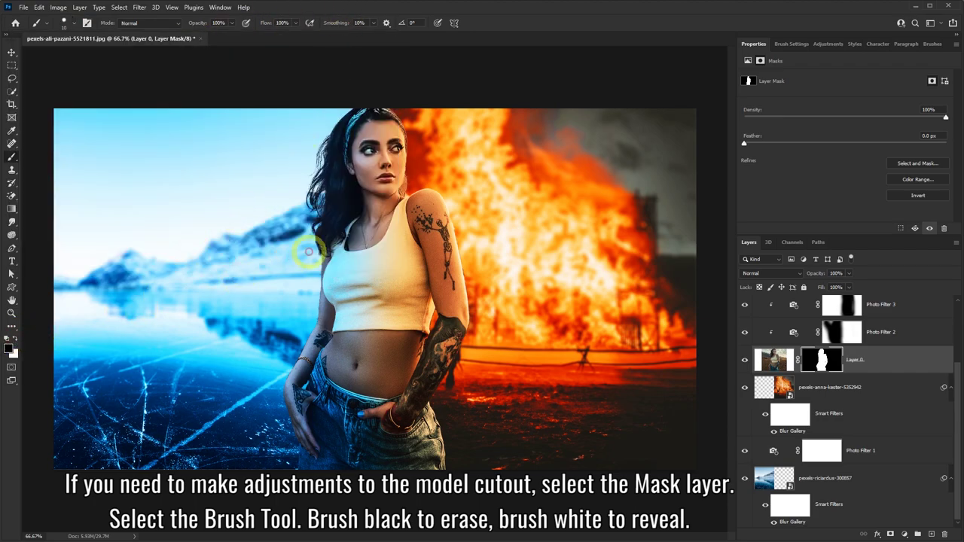